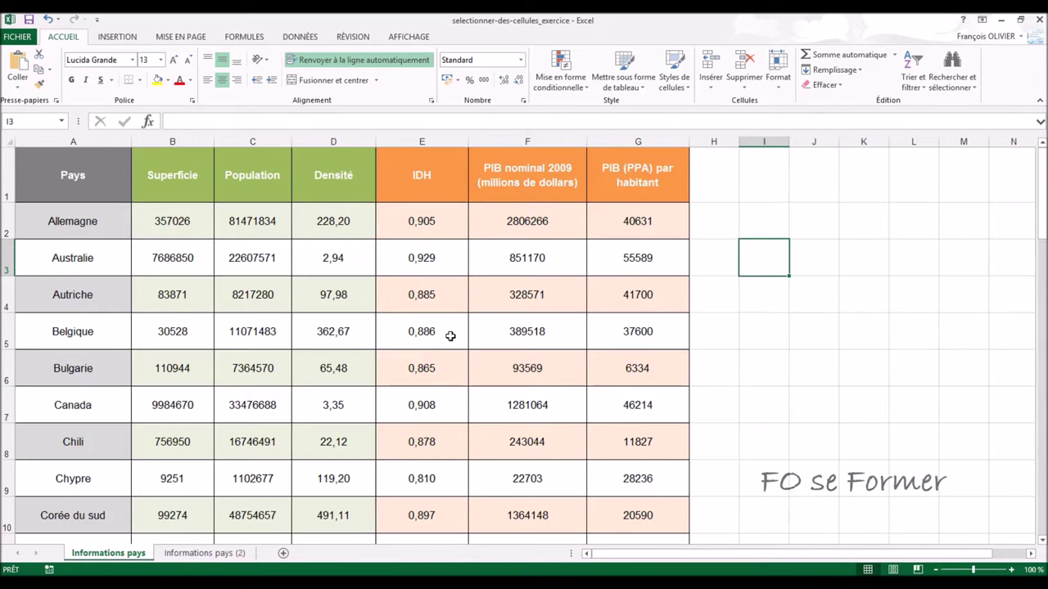
- Select cells E5, F3 and D3 one at a time, ending on Australie's density 2,94
left_click(448, 330)
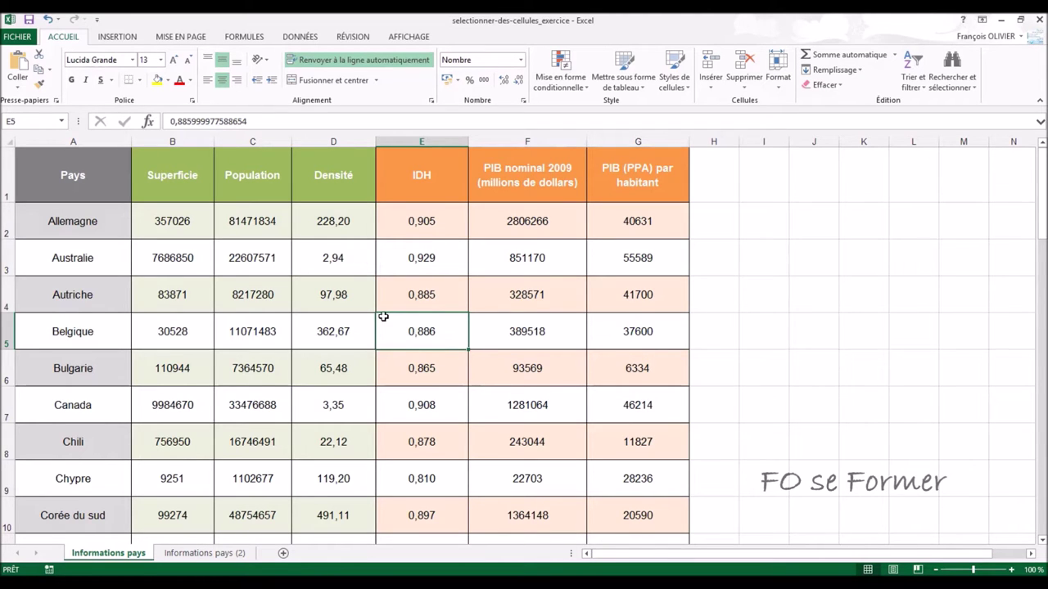
left_click(516, 258)
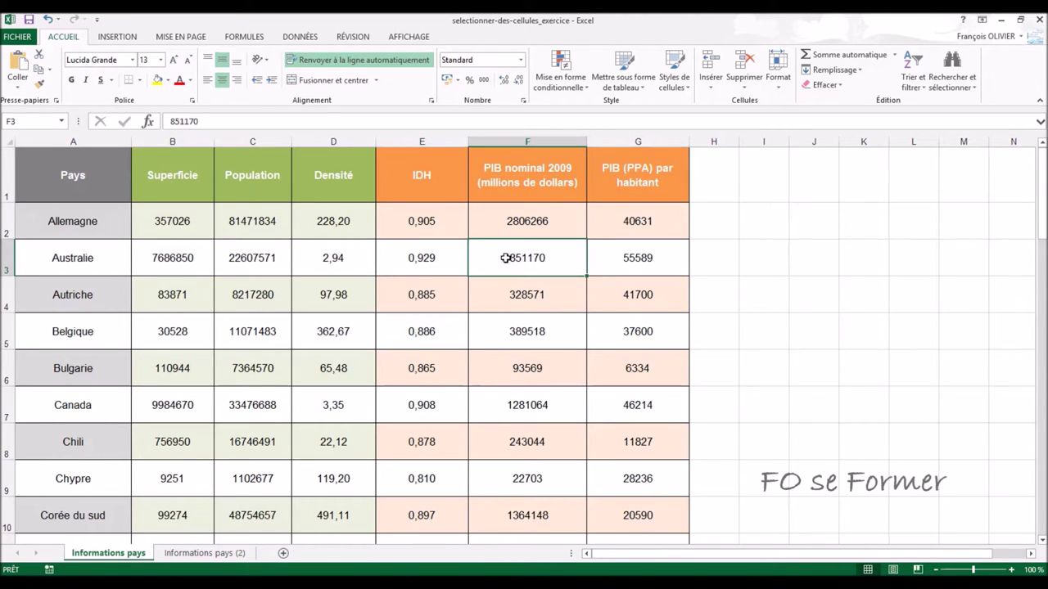
left_click(334, 256)
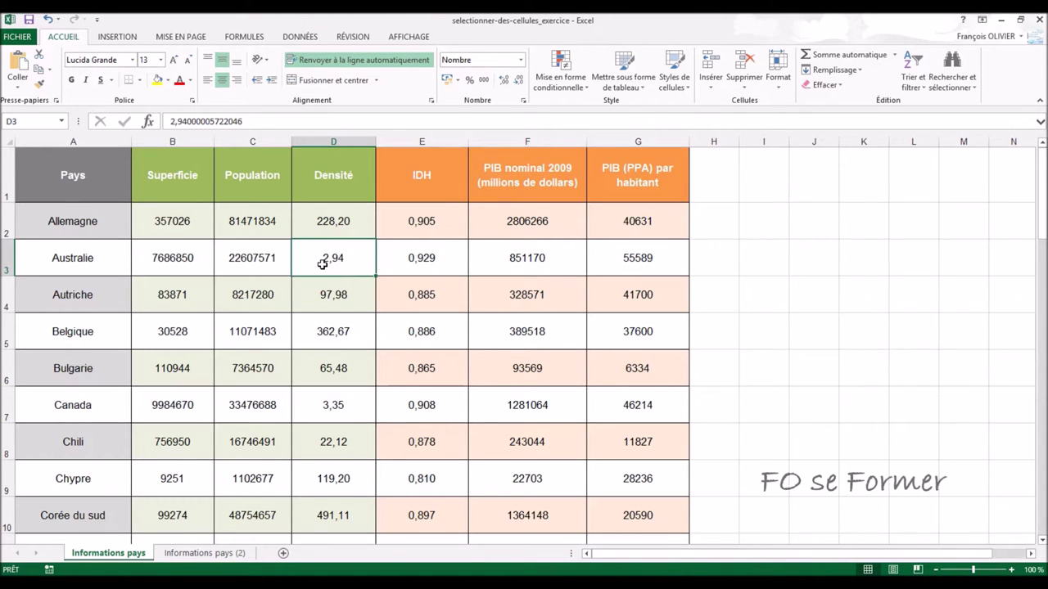
left_click(340, 258)
left_click_drag(341, 258, 349, 373)
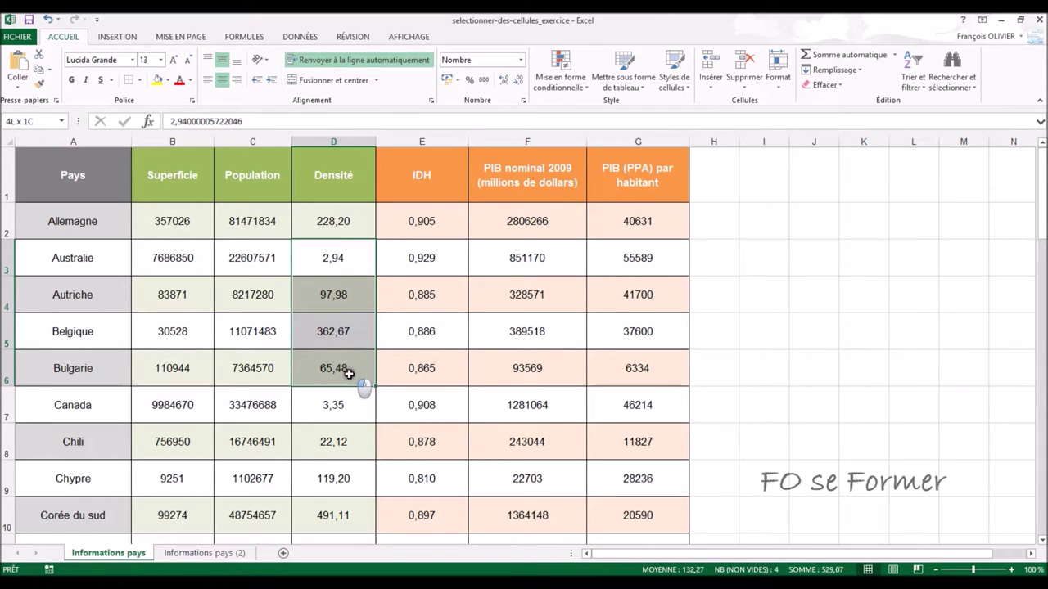
mouse_move(349, 373)
left_mouse_down()
mouse_move(342, 225)
mouse_move(328, 270)
left_mouse_up()
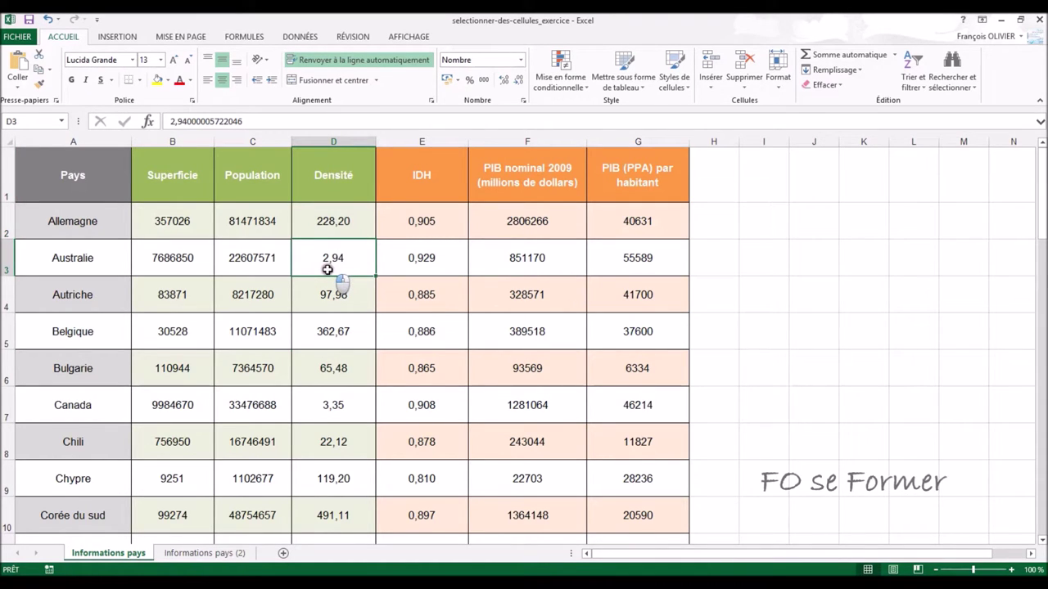
mouse_move(322, 269)
left_mouse_down()
mouse_move(400, 252)
mouse_move(335, 254)
left_mouse_up()
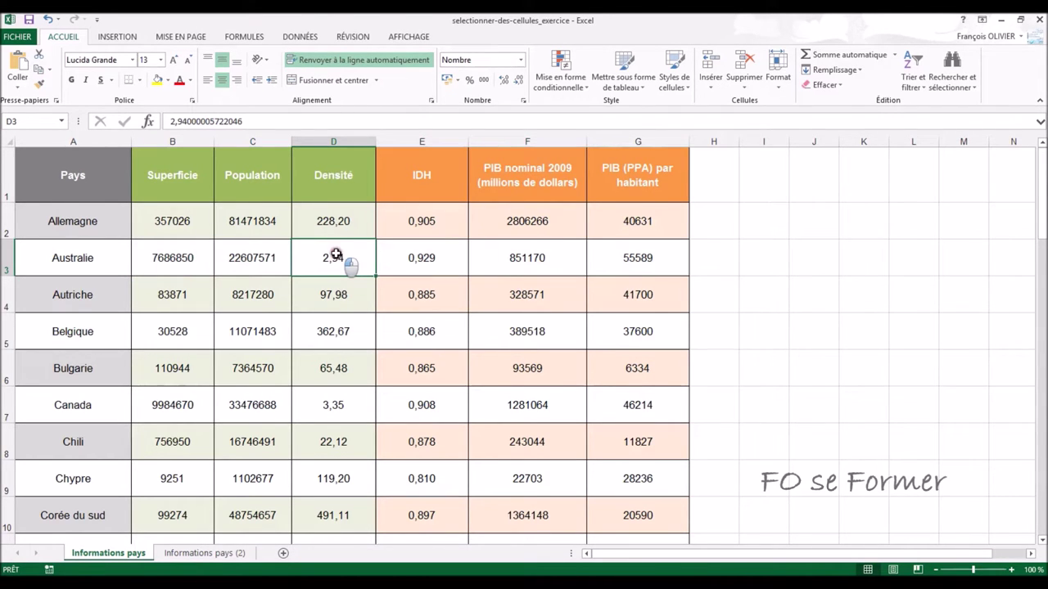
left_click_drag(336, 256, 534, 344)
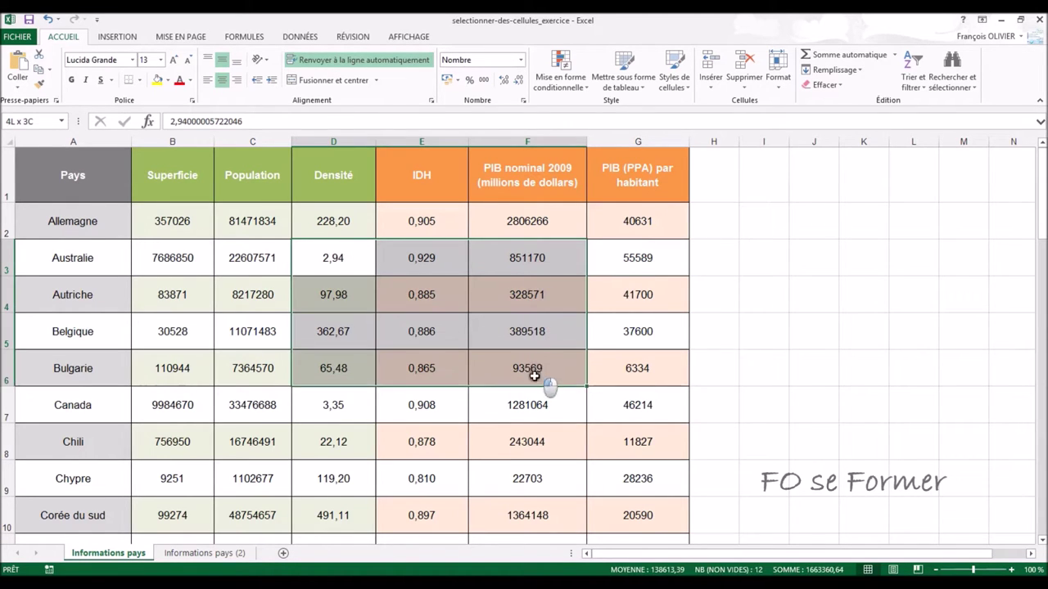
left_click_drag(535, 344, 528, 441)
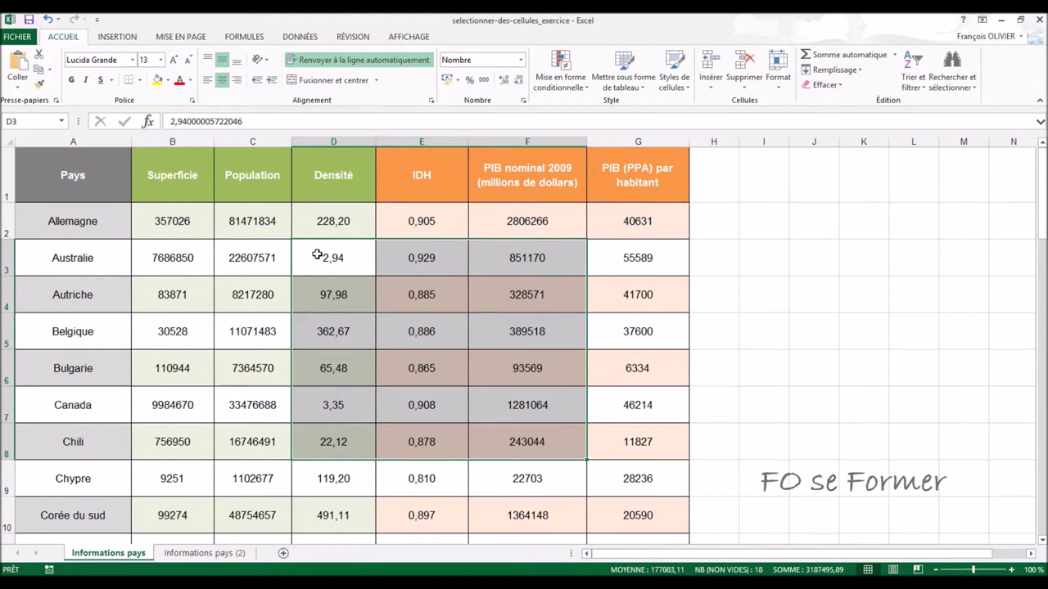
left_click(316, 254)
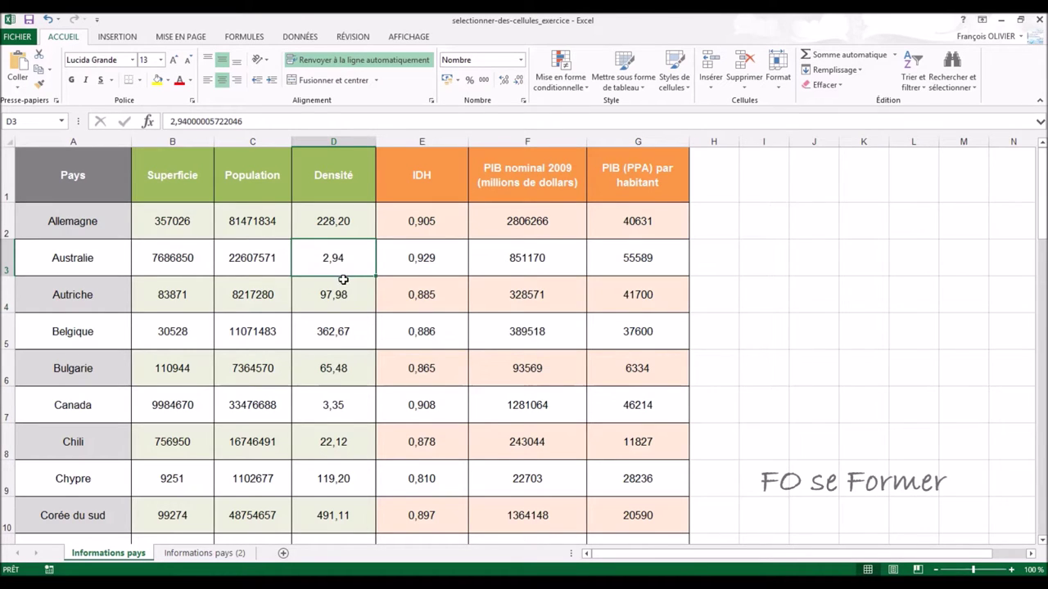
- Select entire column E, then column C, then drag across columns C–E and back to B–C
left_click(420, 142)
scroll(416, 164, "down", 1)
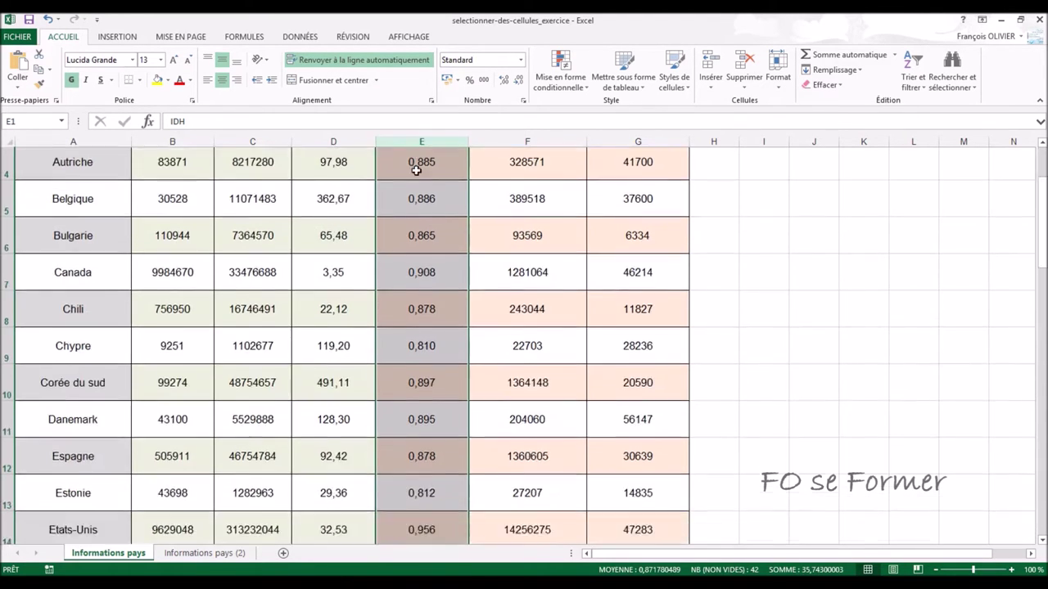
scroll(416, 169, "down", 5)
scroll(416, 180, "down", 1)
scroll(416, 188, "down", 6)
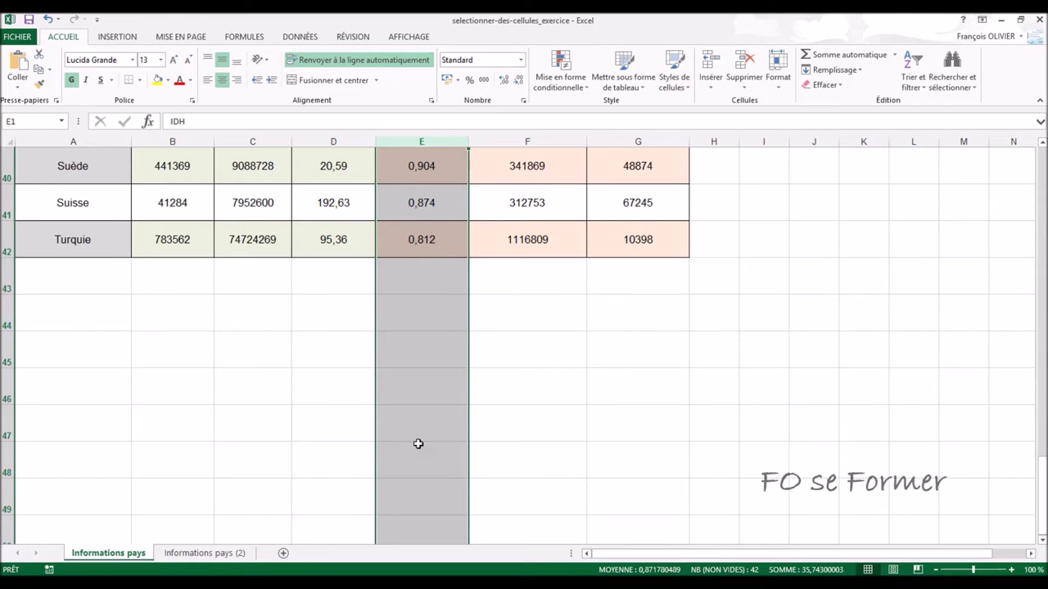
scroll(417, 434, "up", 4)
scroll(415, 439, "up", 6)
scroll(416, 440, "up", 3)
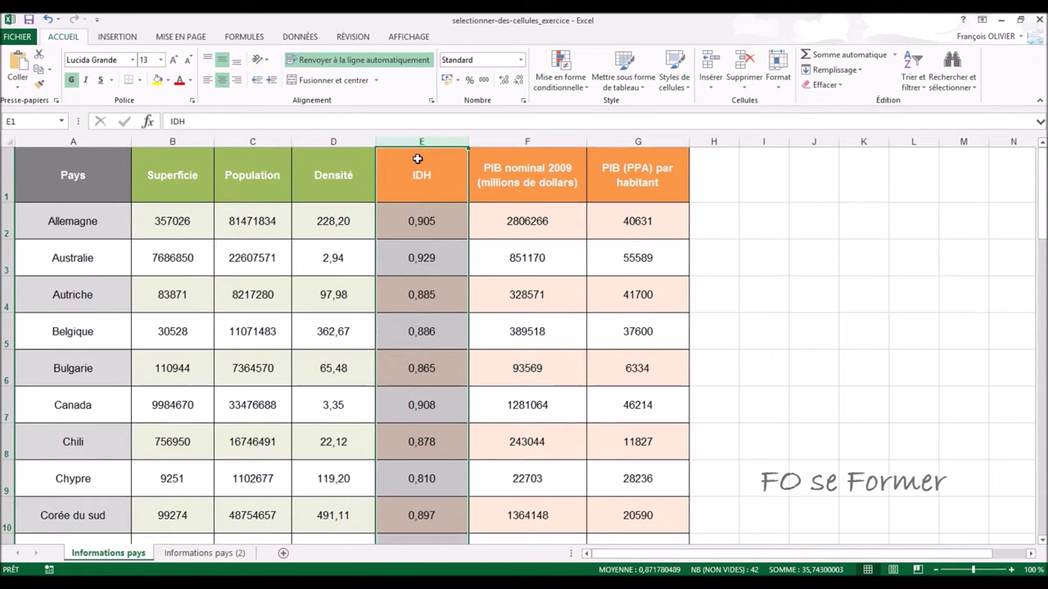
left_click(255, 143)
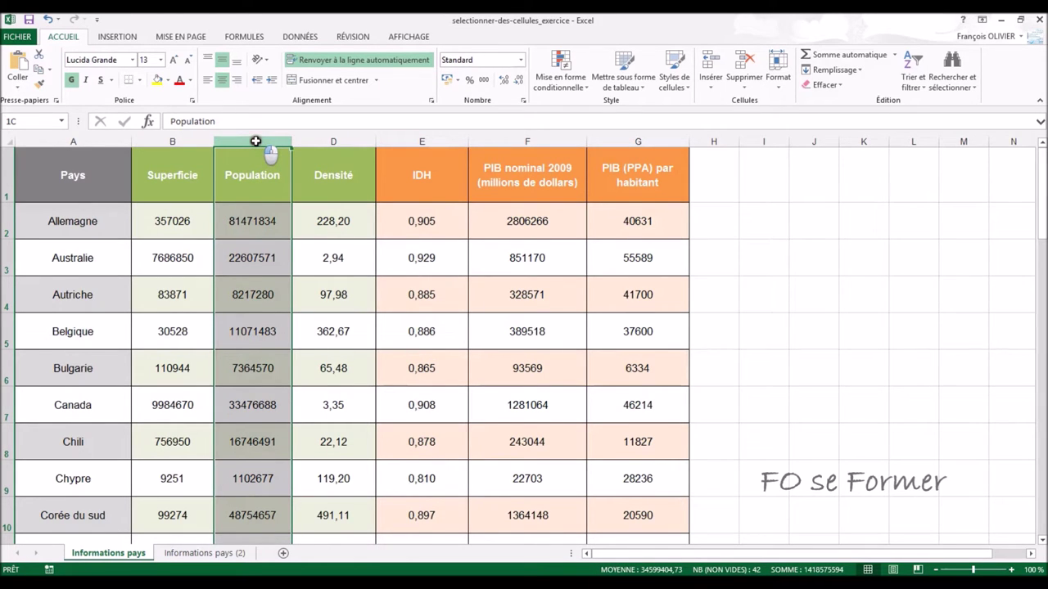
left_click_drag(256, 140, 422, 140)
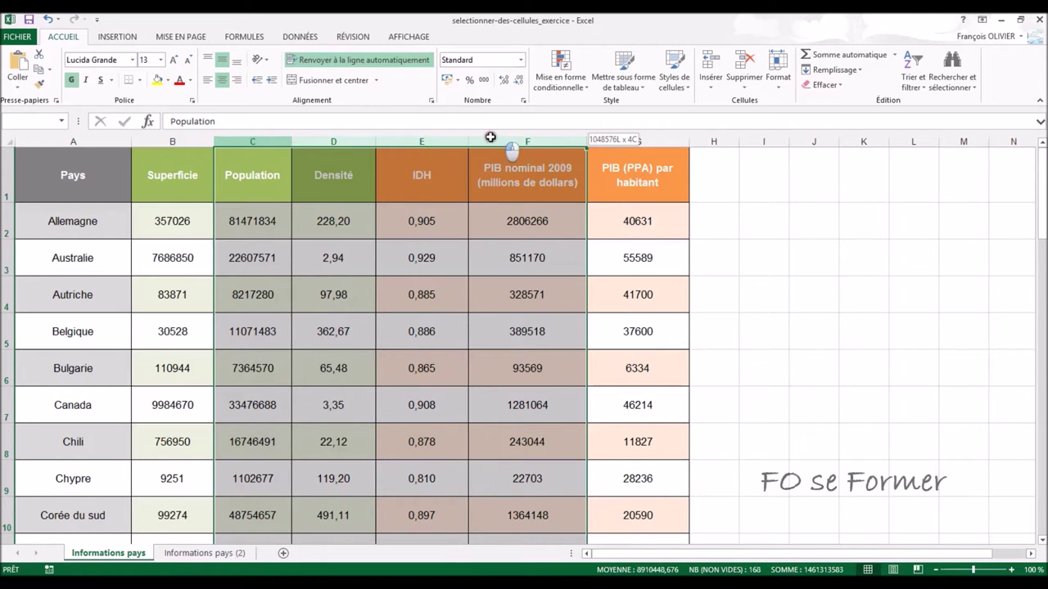
mouse_move(421, 140)
left_mouse_down()
mouse_move(154, 146)
mouse_move(257, 134)
left_mouse_up()
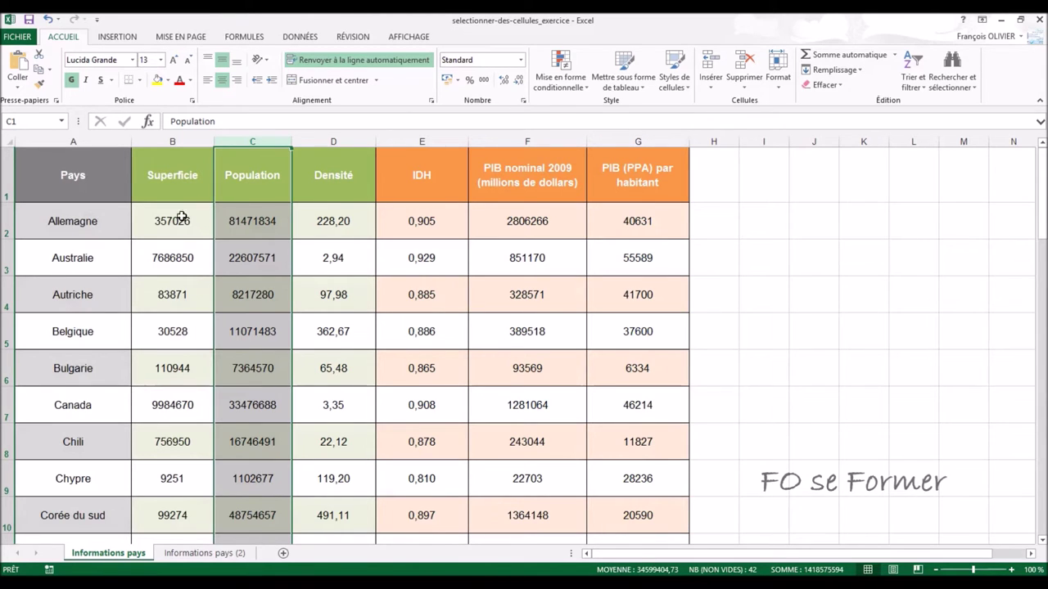
- Select row 2, extend it down to row 7, then pick the Allemagne IDH cell E2
left_click(7, 218)
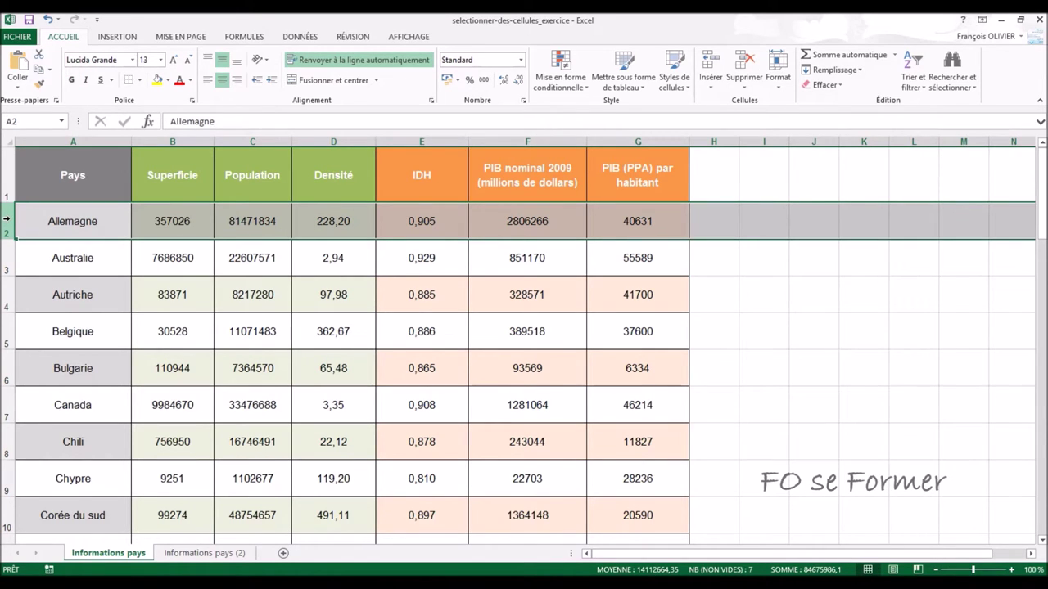
left_click_drag(6, 218, 7, 405)
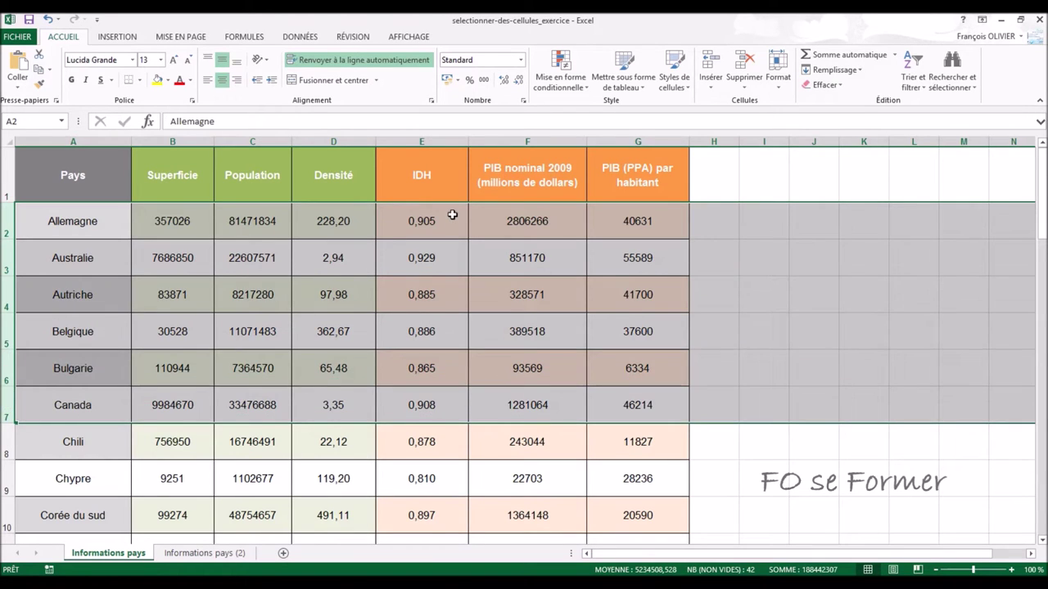
left_click(449, 219)
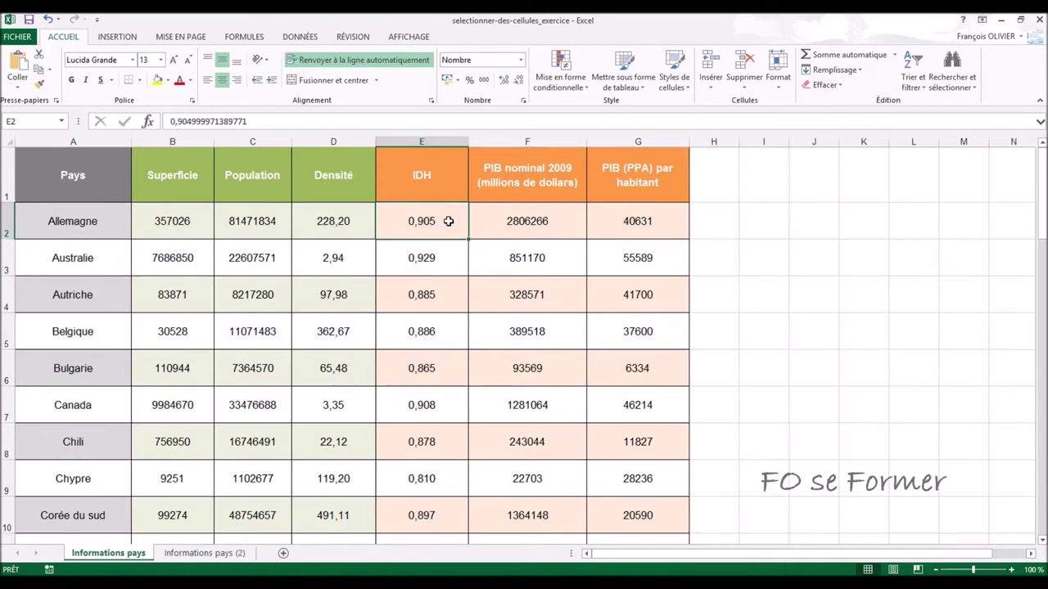
- Select Autriche's IDH cell E4, then Turquie's IDH cell E42 at the table bottom
left_click(435, 279)
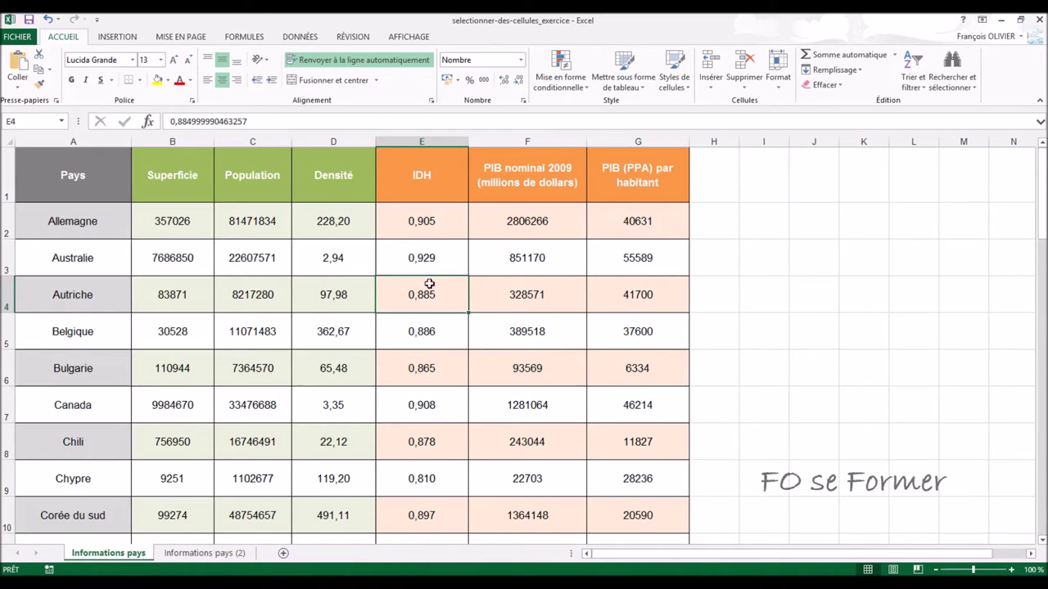
scroll(428, 284, "down", 2)
scroll(428, 286, "down", 4)
scroll(428, 288, "down", 1)
scroll(428, 292, "down", 5)
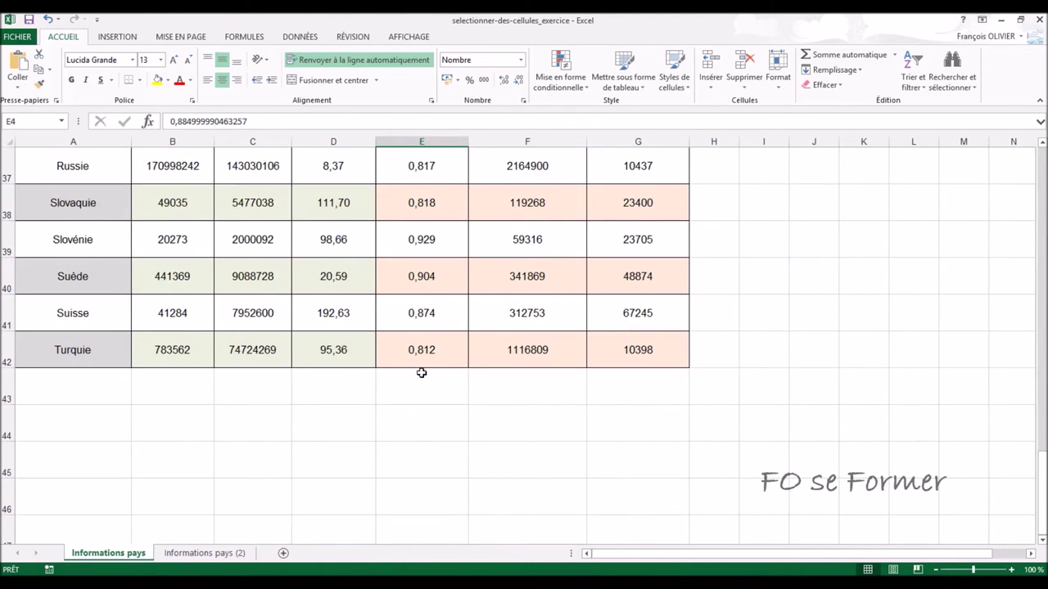
left_click(424, 359)
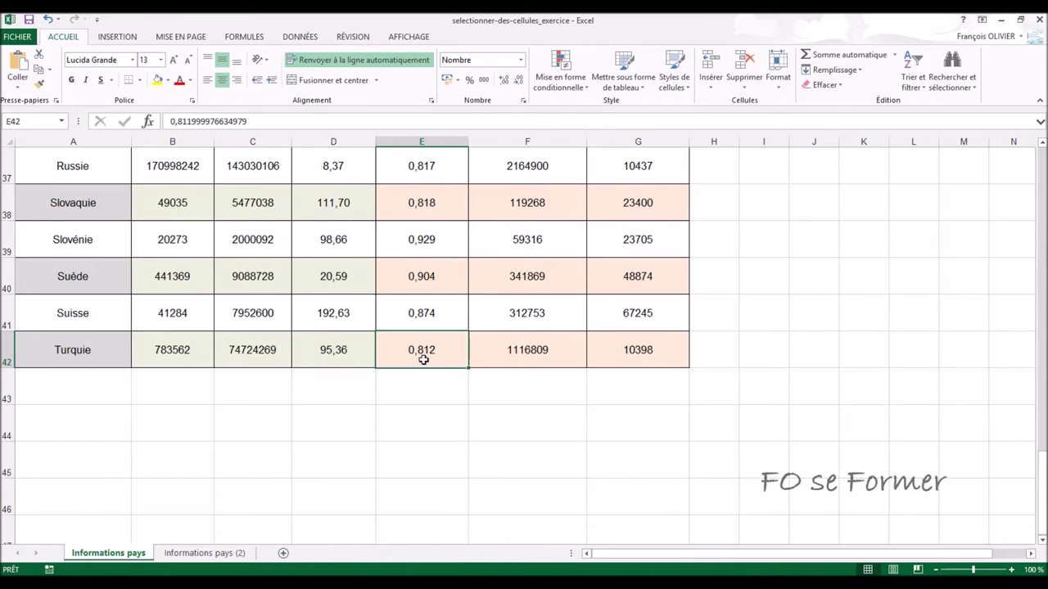
scroll(423, 356, "up", 5)
scroll(422, 356, "up", 5)
scroll(426, 356, "up", 2)
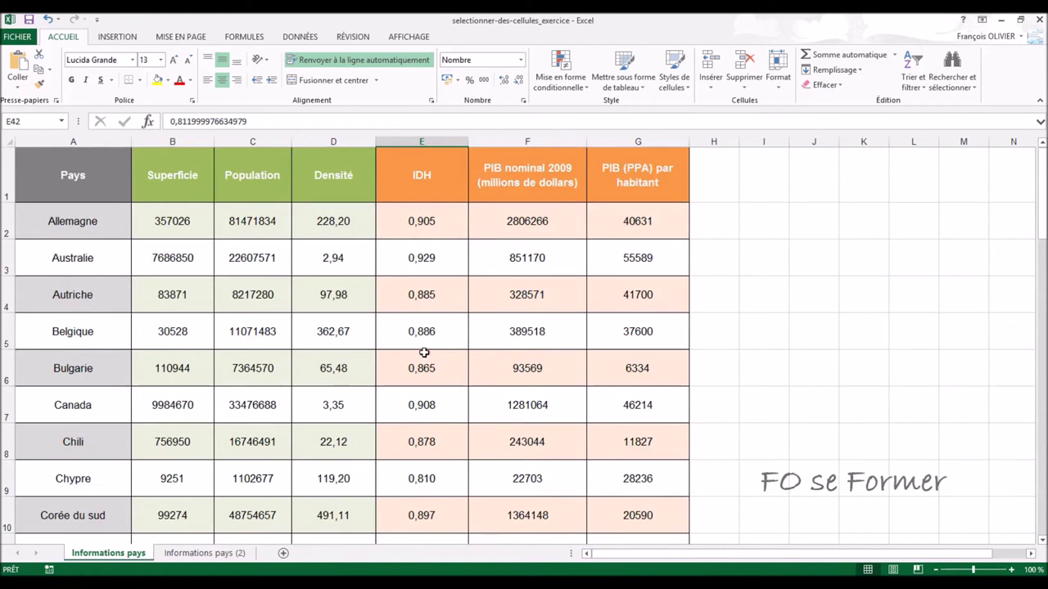
- Select IDH values E2:E42 with Ctrl+Shift+Down, then pick Australie's density cell D3
left_click(430, 222)
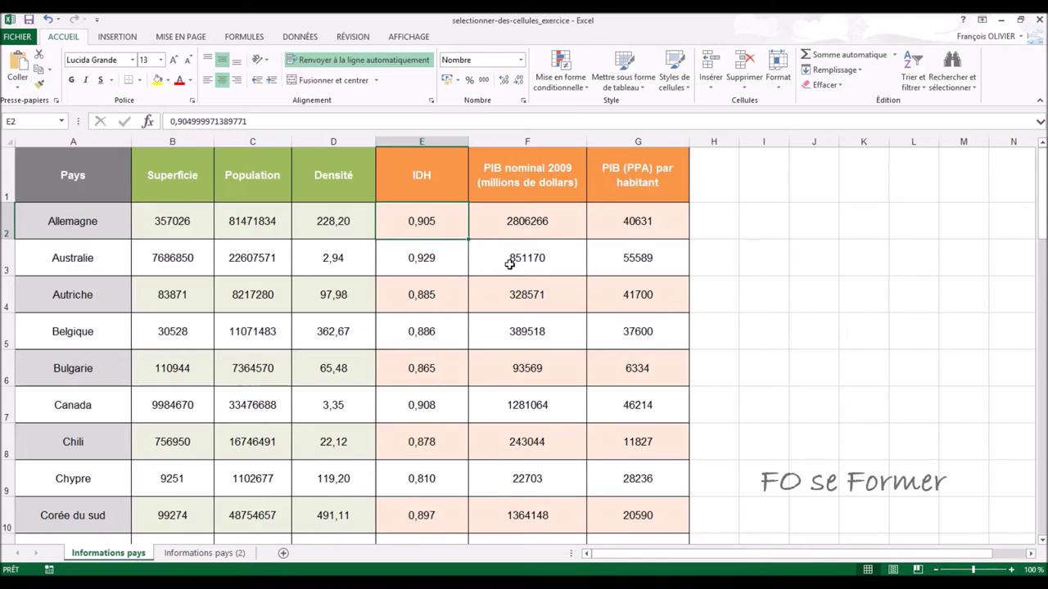
key("ctrl+shift+Down")
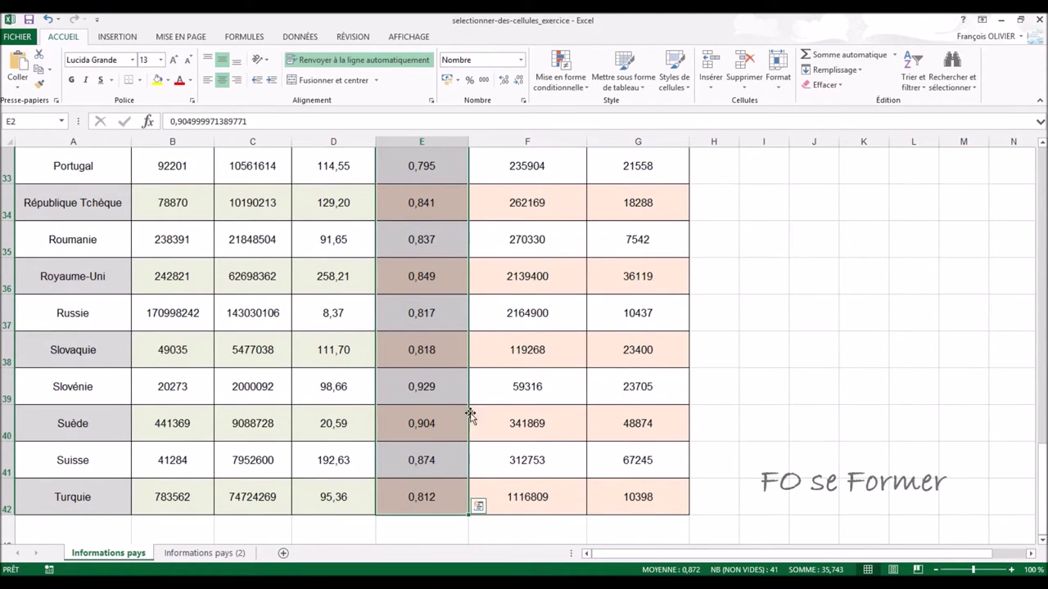
scroll(394, 500, "up", 3)
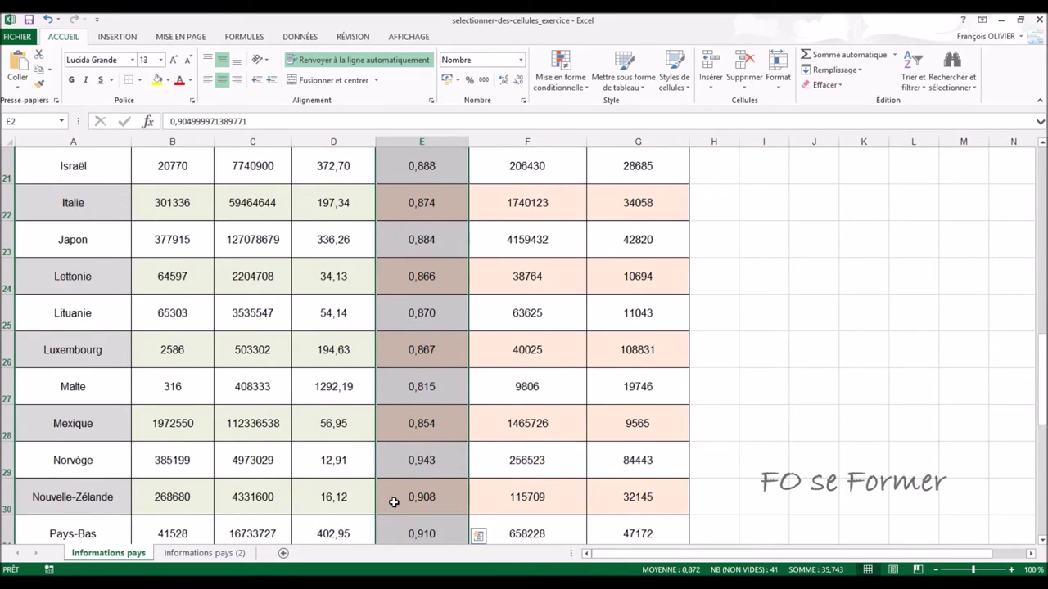
scroll(394, 499, "up", 6)
scroll(394, 499, "up", 2)
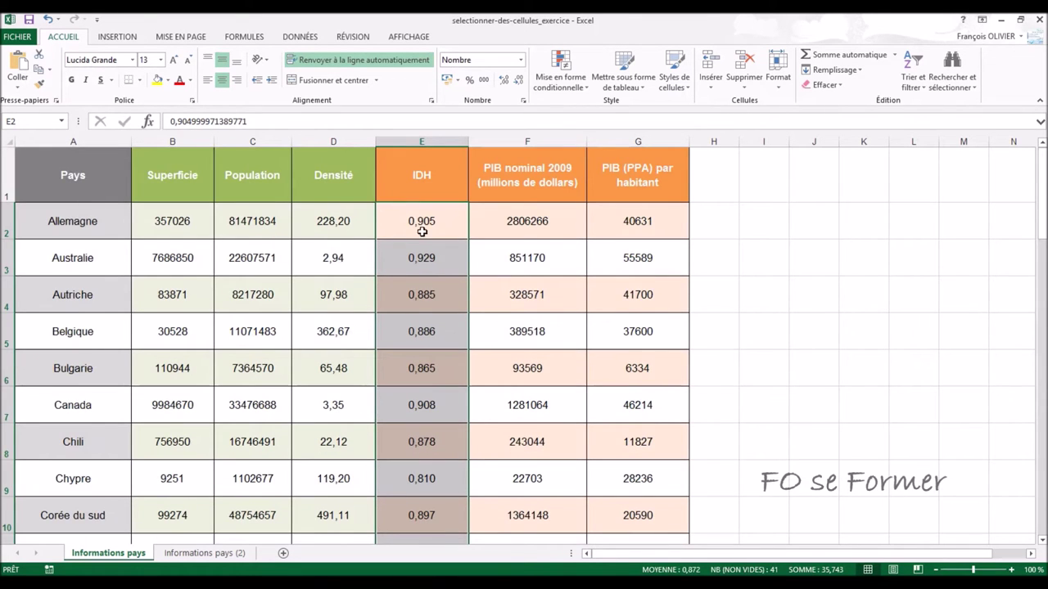
left_click(353, 253)
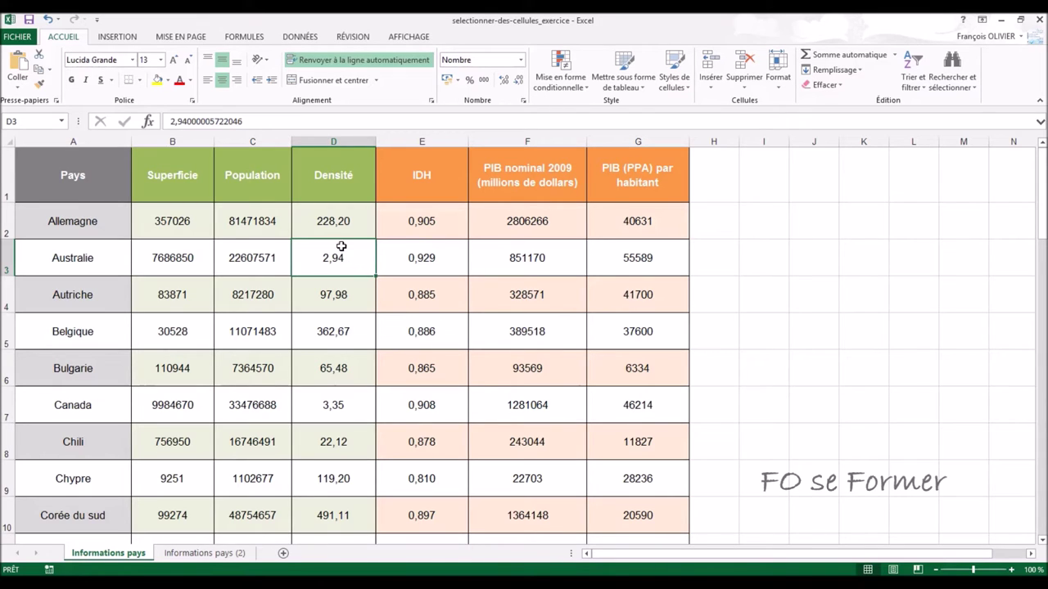
- Ctrl+select C2, E3, F4, F6, E7, D7, C8, G9, G1 and A4, then return to one Population cell
left_click(254, 222)
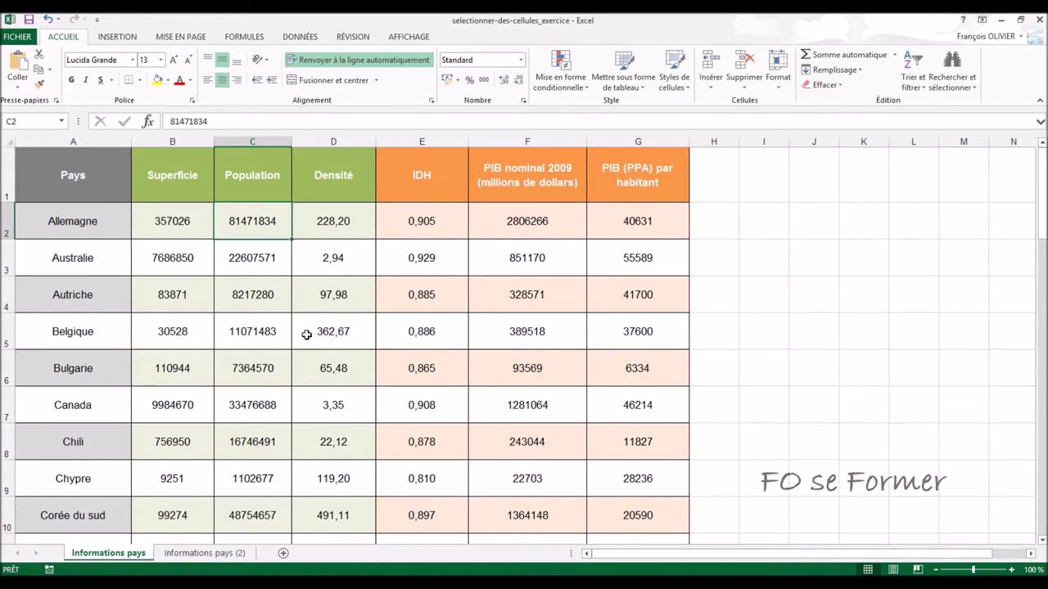
left_click(427, 262, "ctrl")
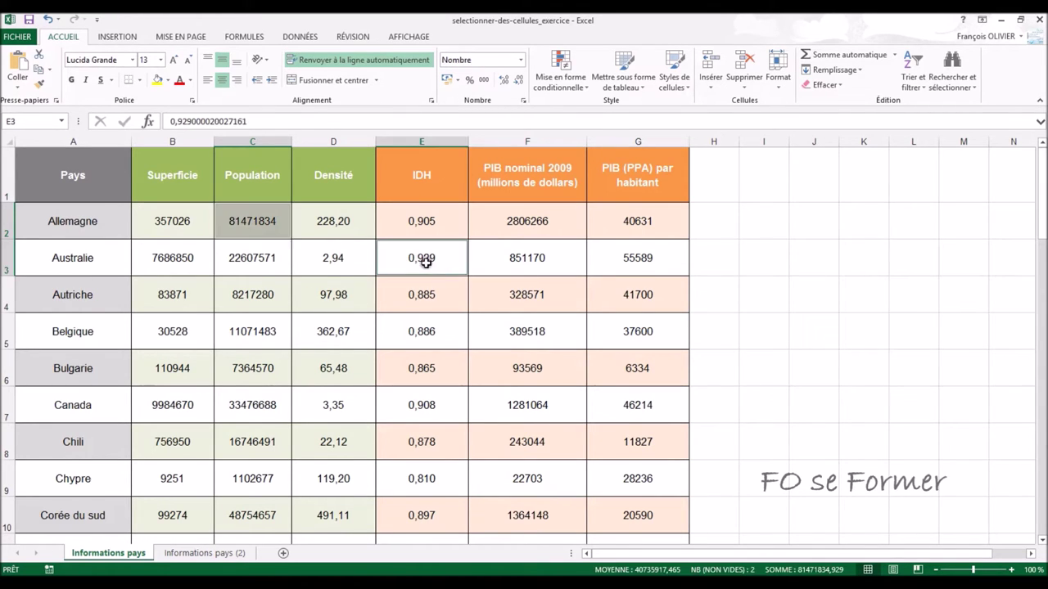
left_click(498, 293, "ctrl")
left_click(522, 373, "ctrl")
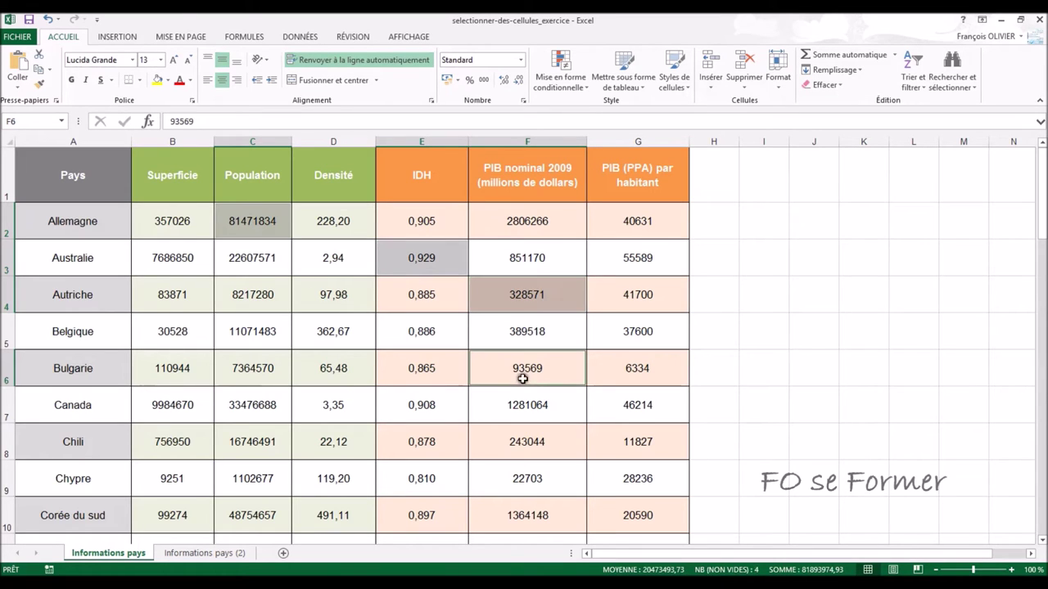
left_click(408, 419, "ctrl")
left_click(340, 411, "ctrl")
left_click(268, 444, "ctrl")
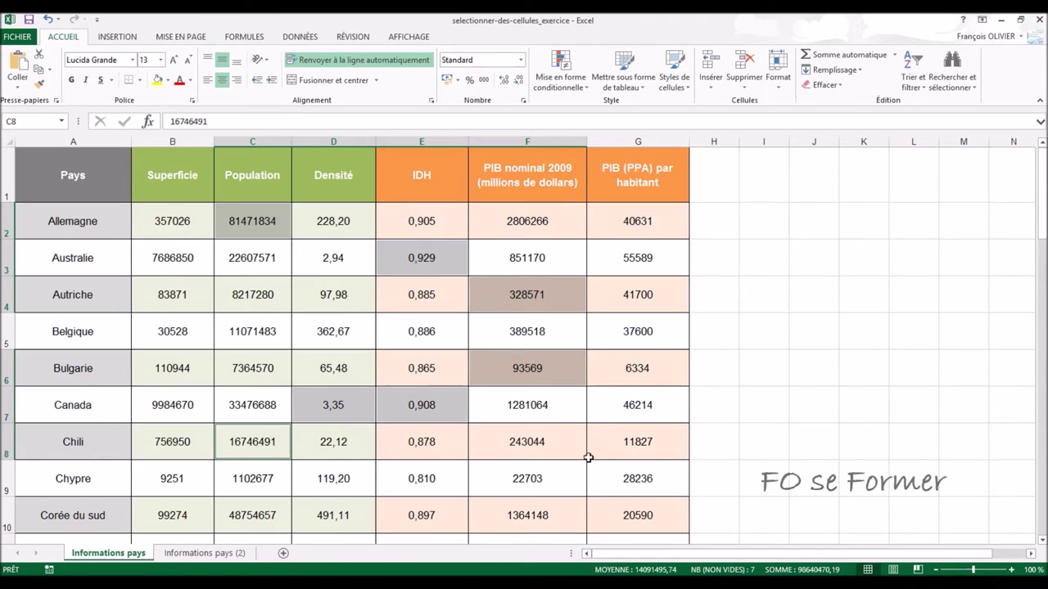
left_click(614, 473, "ctrl")
left_click(650, 184, "ctrl")
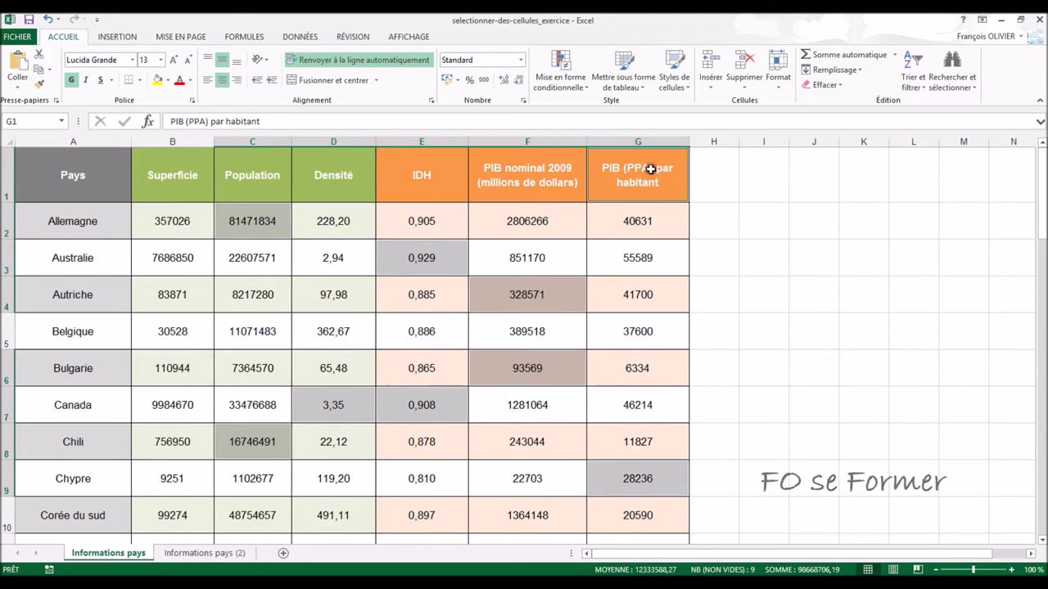
left_click(90, 283, "ctrl")
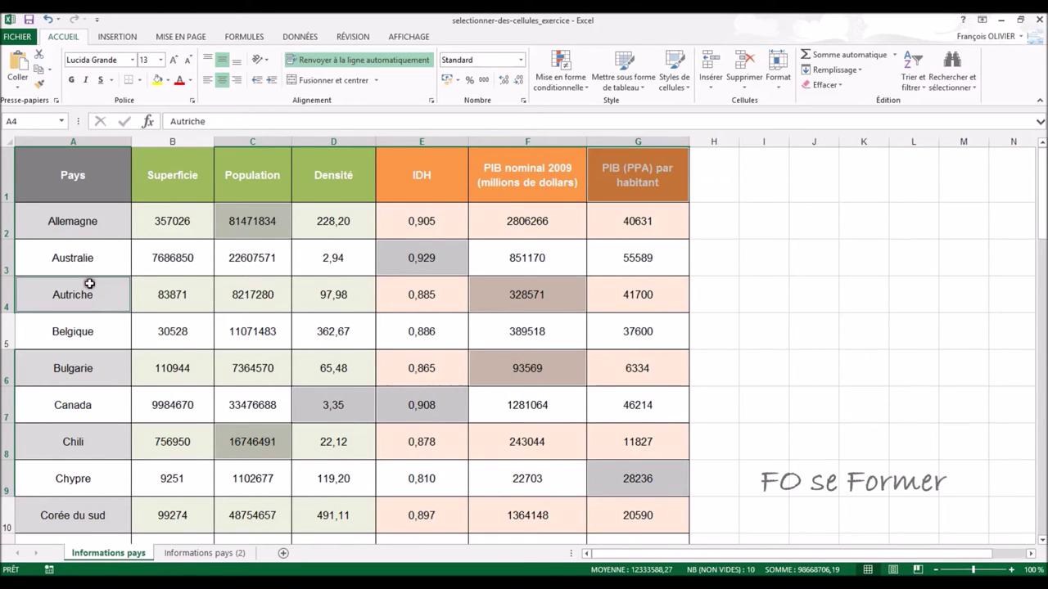
left_click(227, 322)
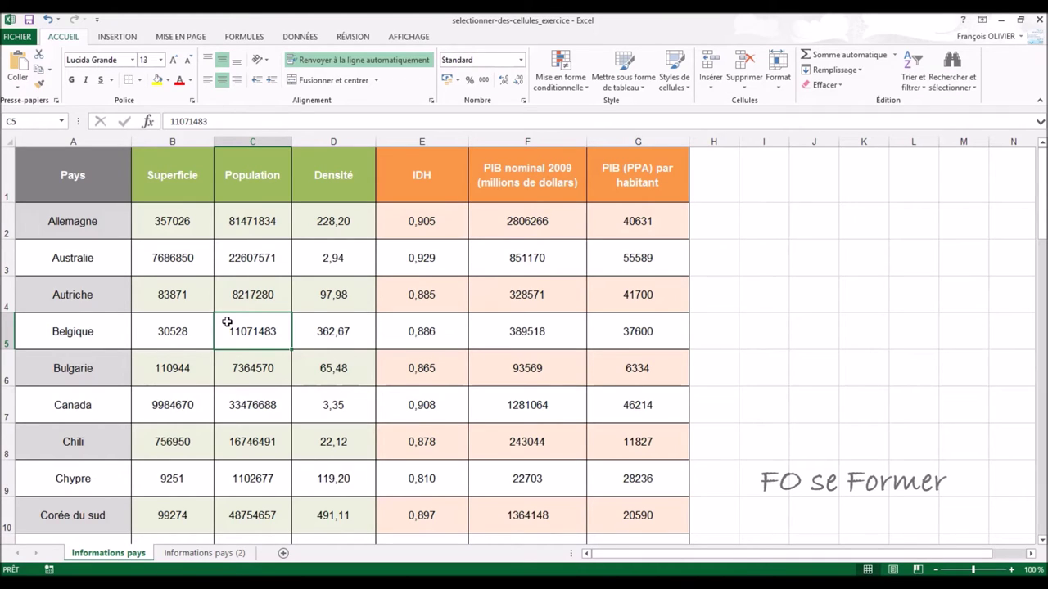
left_click(281, 258)
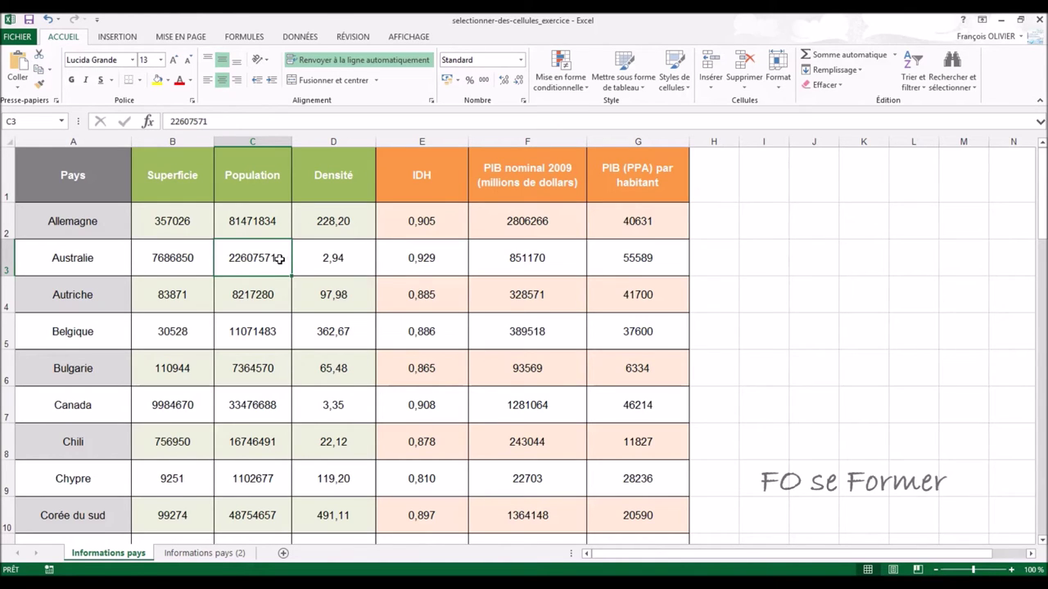
- Select Population range C3:C8, then Australie's C3:F3, then drop it for Autriche's IDH cell E4
left_click_drag(279, 258, 257, 449)
left_click(525, 250, "shift")
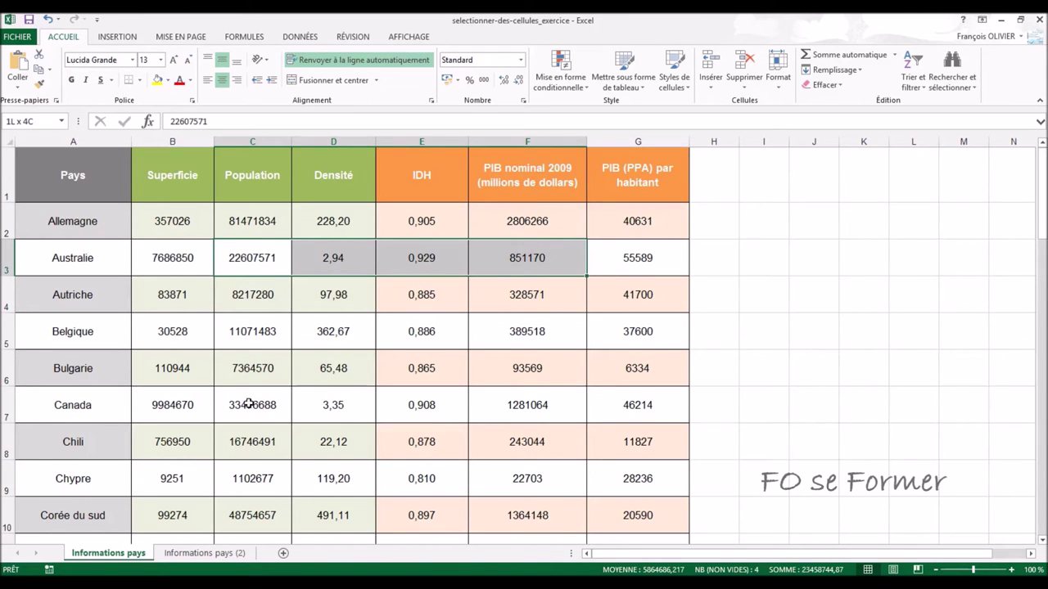
left_click_drag(249, 429, 519, 254)
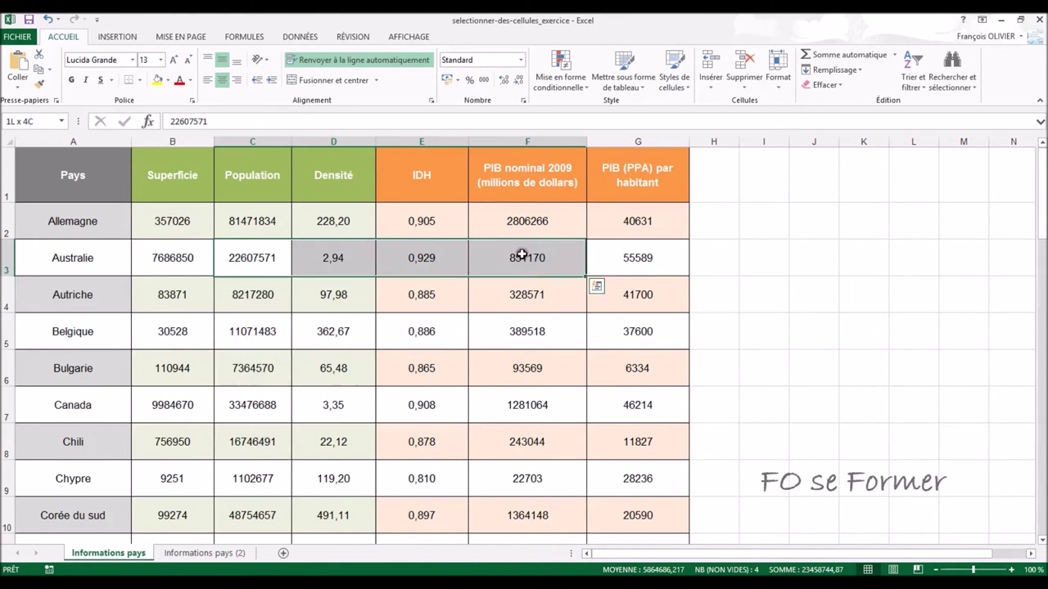
left_click(469, 302)
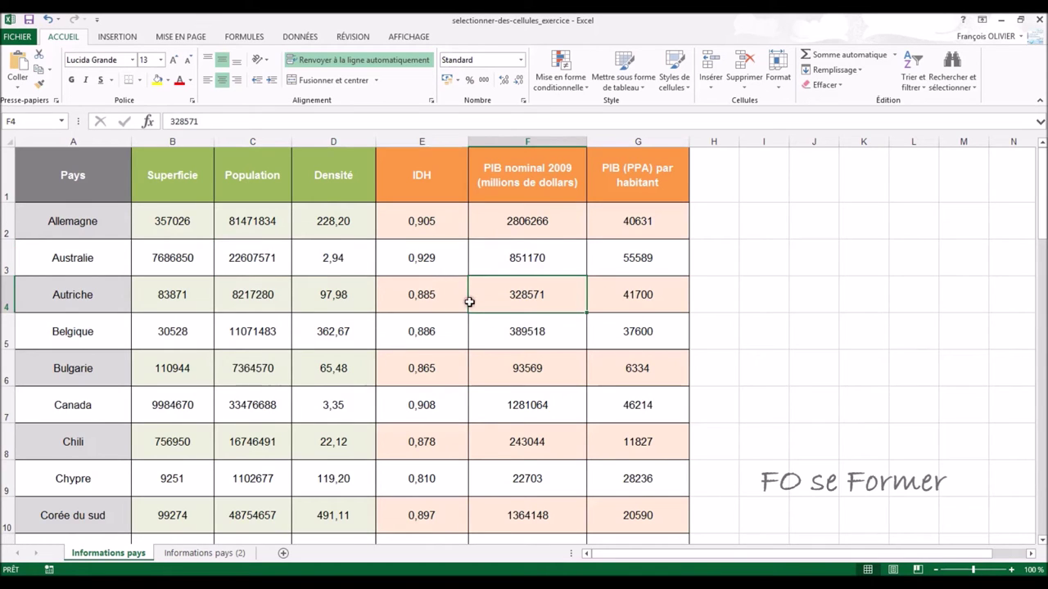
left_click(434, 299)
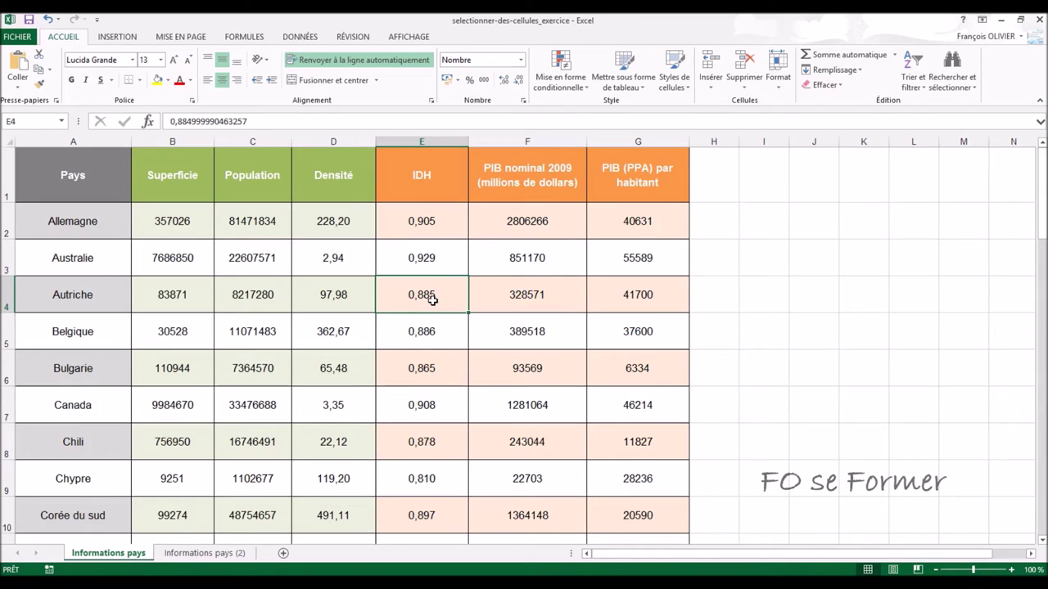
- Drag from the Pays header A1 to G42 to select the whole table, then pick Autriche's density D4
left_click(72, 170)
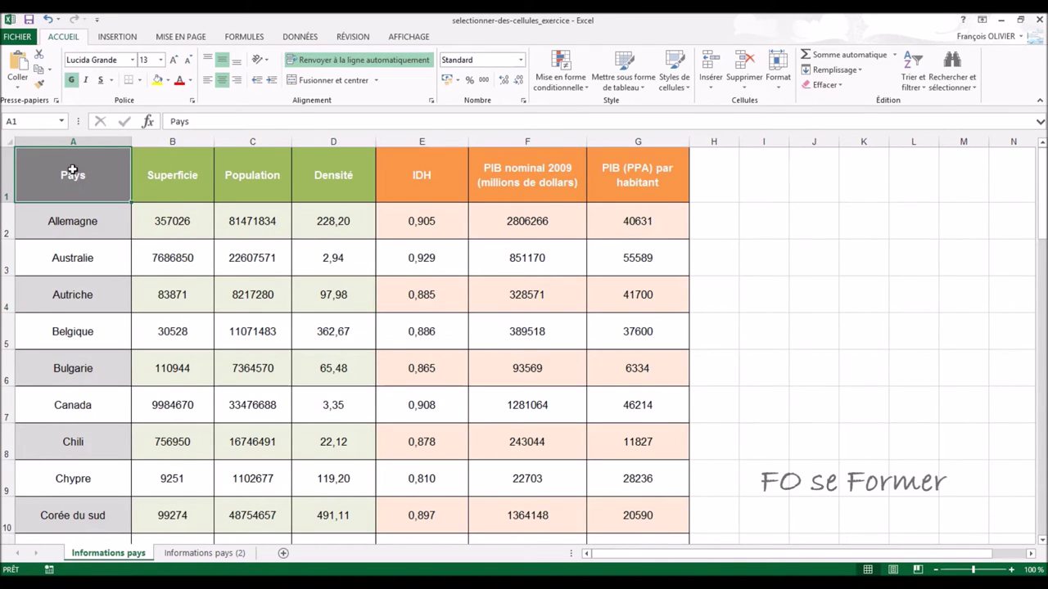
left_click(72, 170)
mouse_move(72, 170)
left_mouse_down()
mouse_move(645, 542)
mouse_move(687, 483)
left_mouse_up()
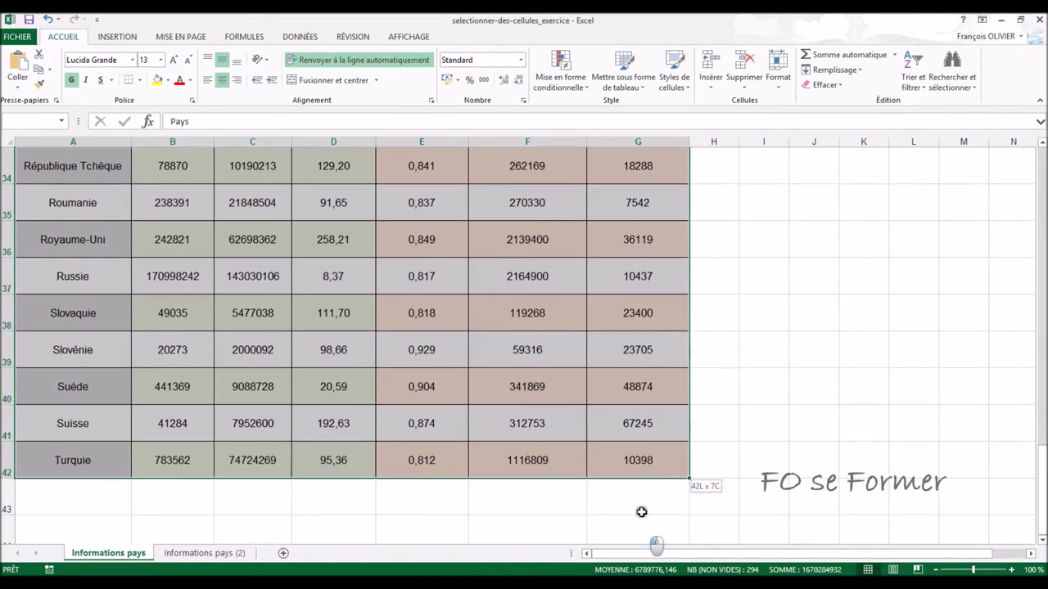
left_click_drag(687, 491, 637, 459)
scroll(536, 453, "up", 4)
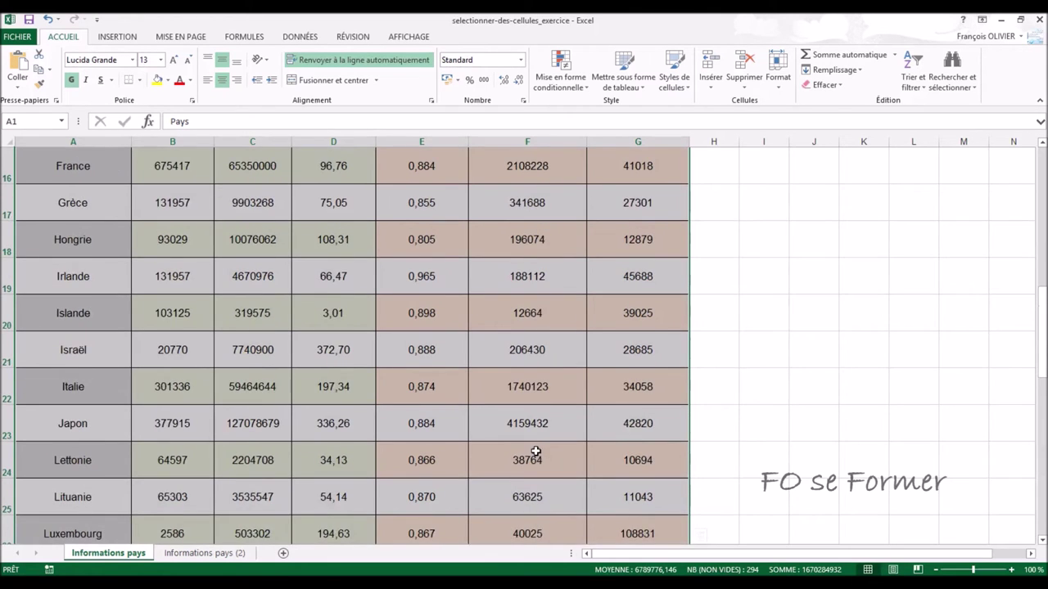
scroll(531, 446, "up", 7)
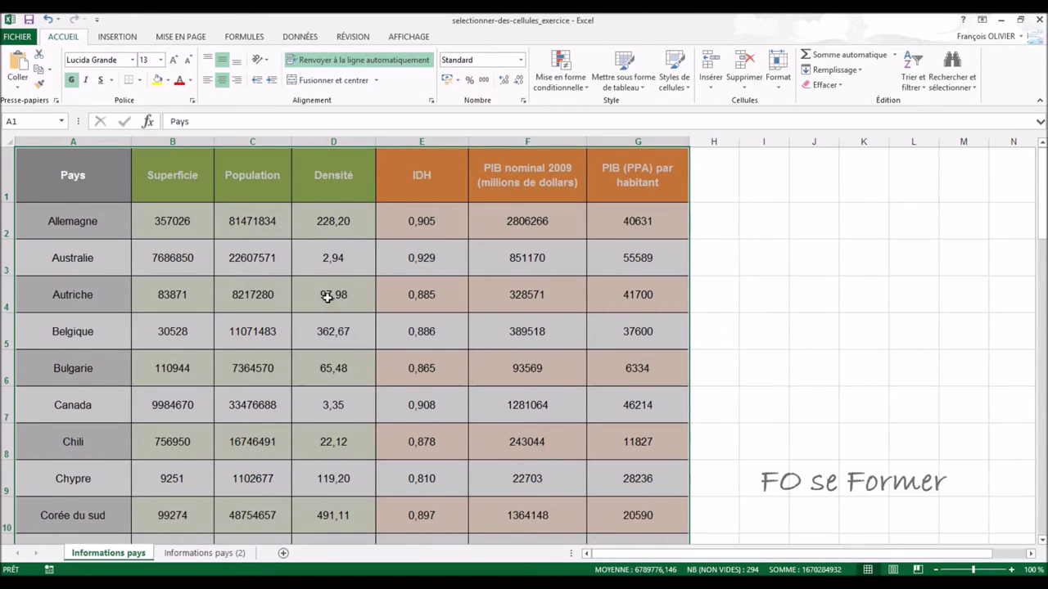
left_click(327, 299)
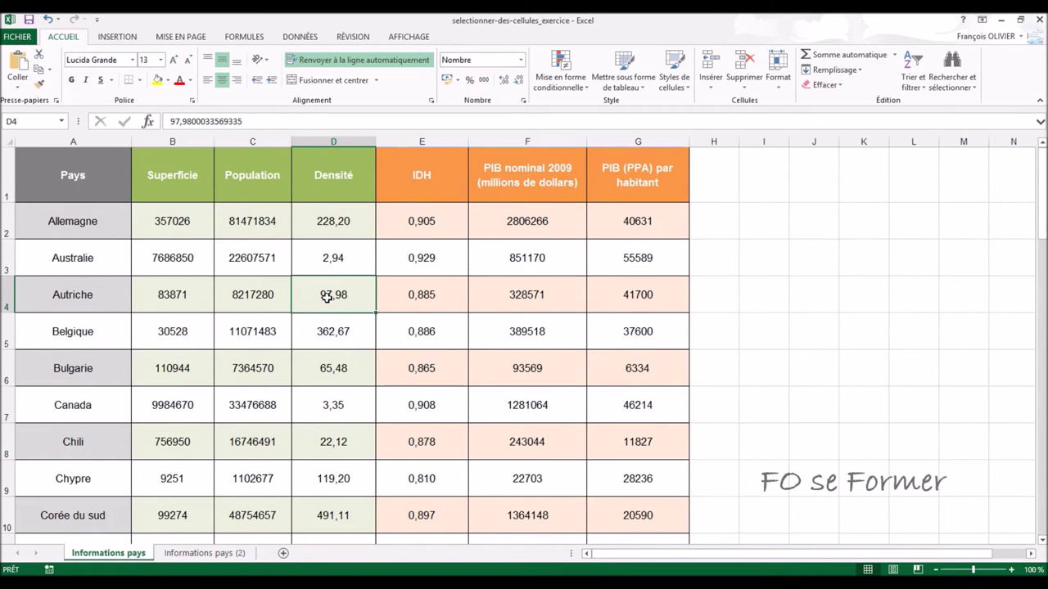
- Select the whole data table with Ctrl+A, scroll through it, then clear it with an empty cell
key("ctrl+a")
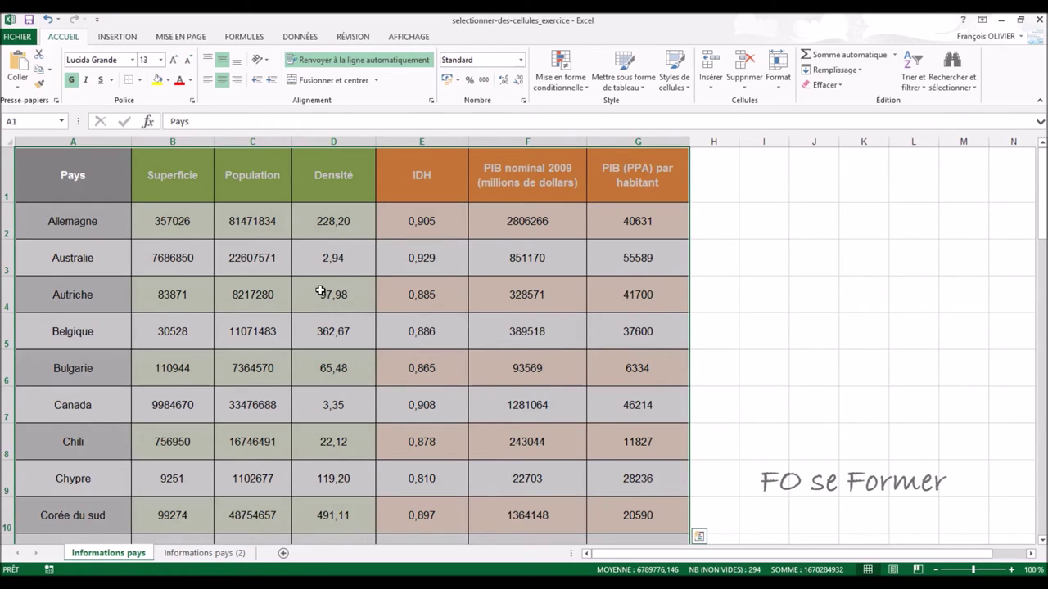
scroll(320, 291, "down", 1)
scroll(321, 290, "down", 4)
scroll(320, 291, "down", 2)
scroll(320, 291, "down", 4)
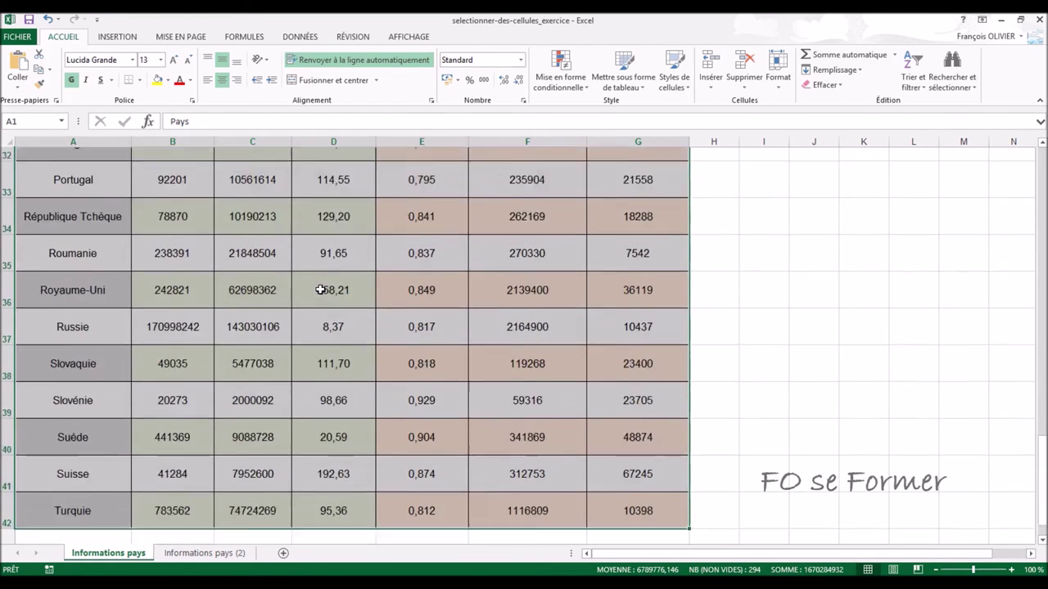
scroll(320, 290, "up", 3)
scroll(320, 289, "up", 3)
scroll(320, 290, "up", 4)
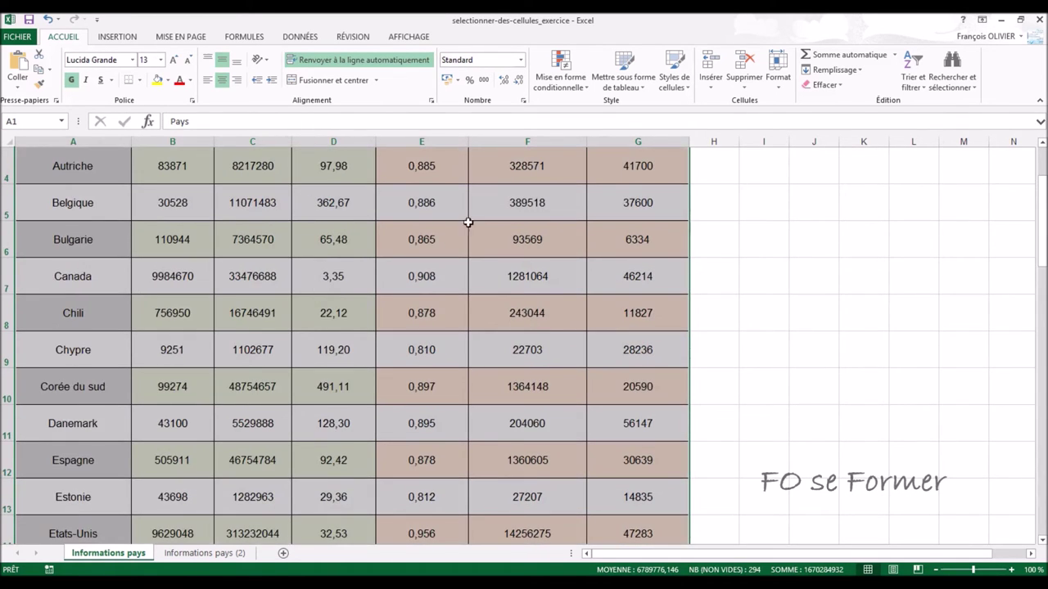
scroll(381, 278, "up", 1)
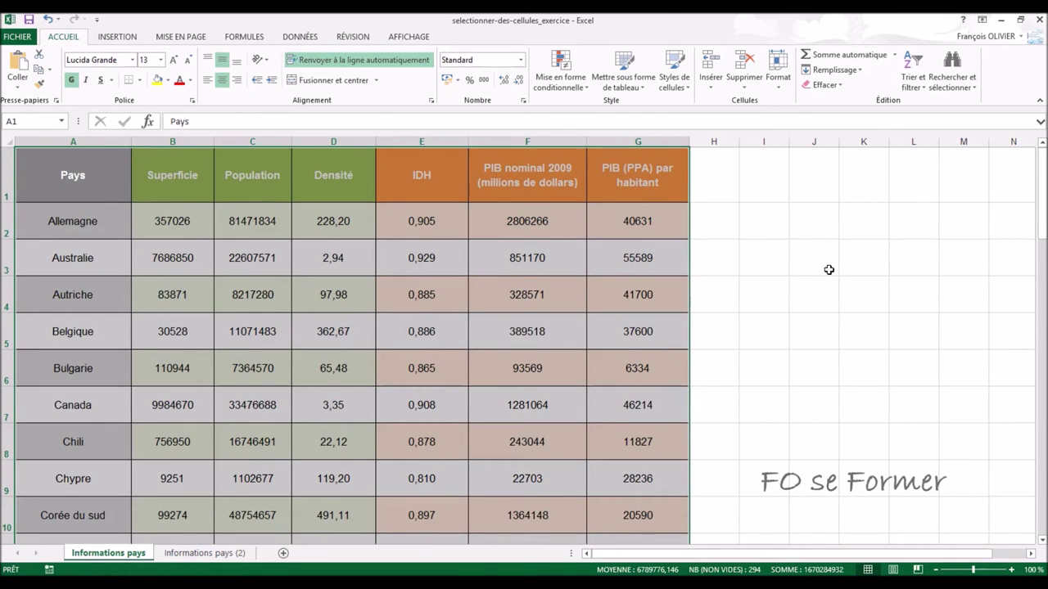
left_click(852, 257)
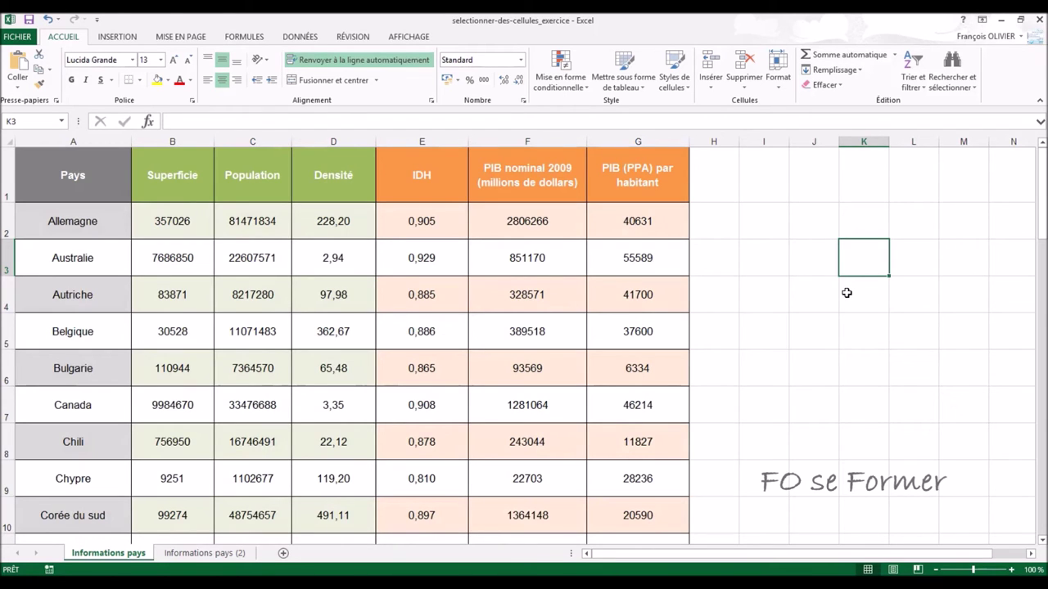
- From a cell inside the country table, select the entire table with Ctrl+A, then pick cell E4
left_click(410, 330)
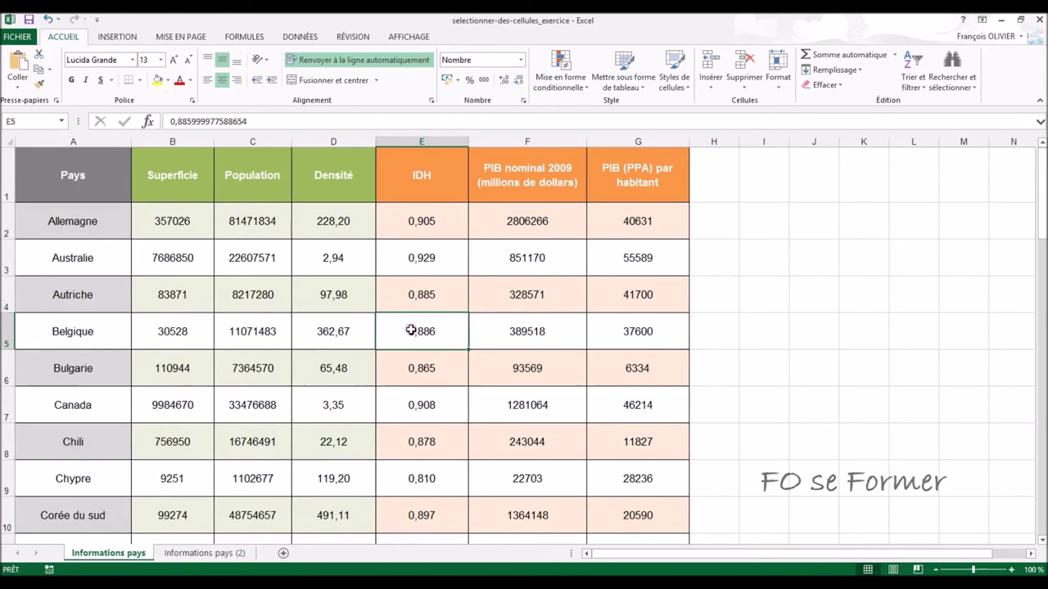
key("ctrl+a")
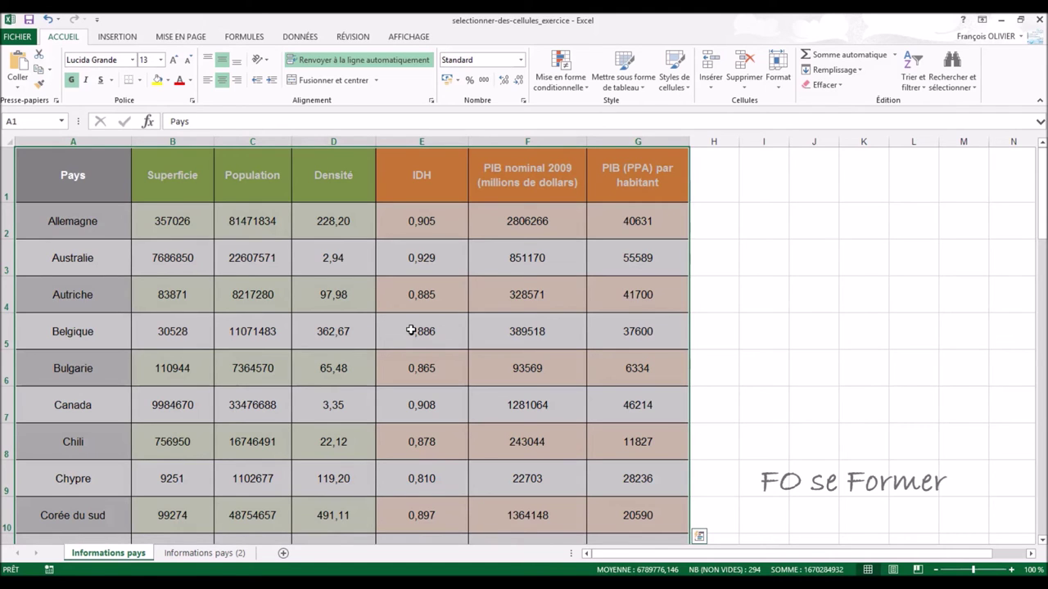
left_click(408, 306)
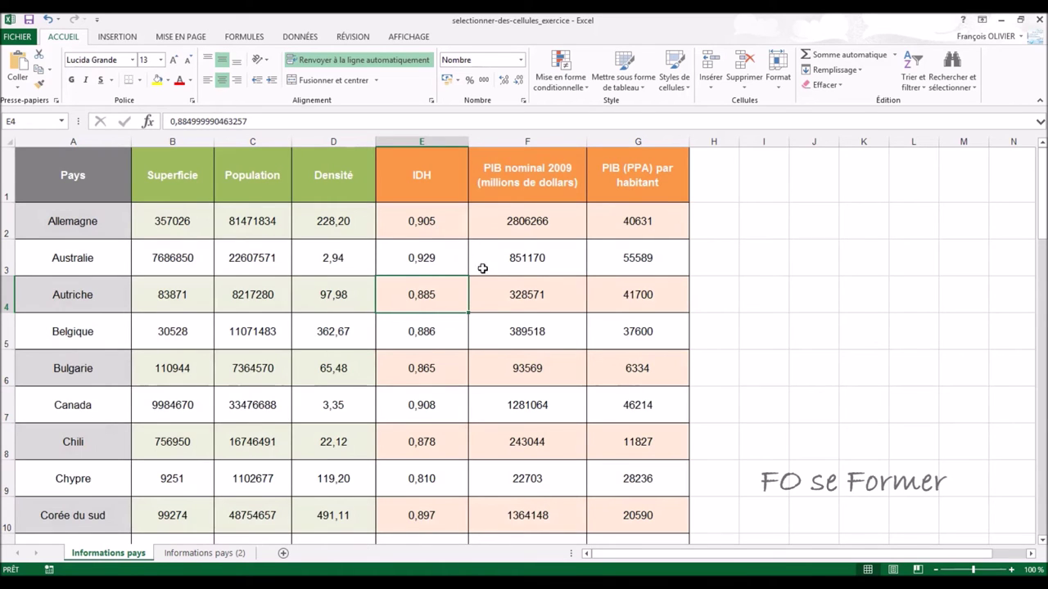
left_click(197, 553)
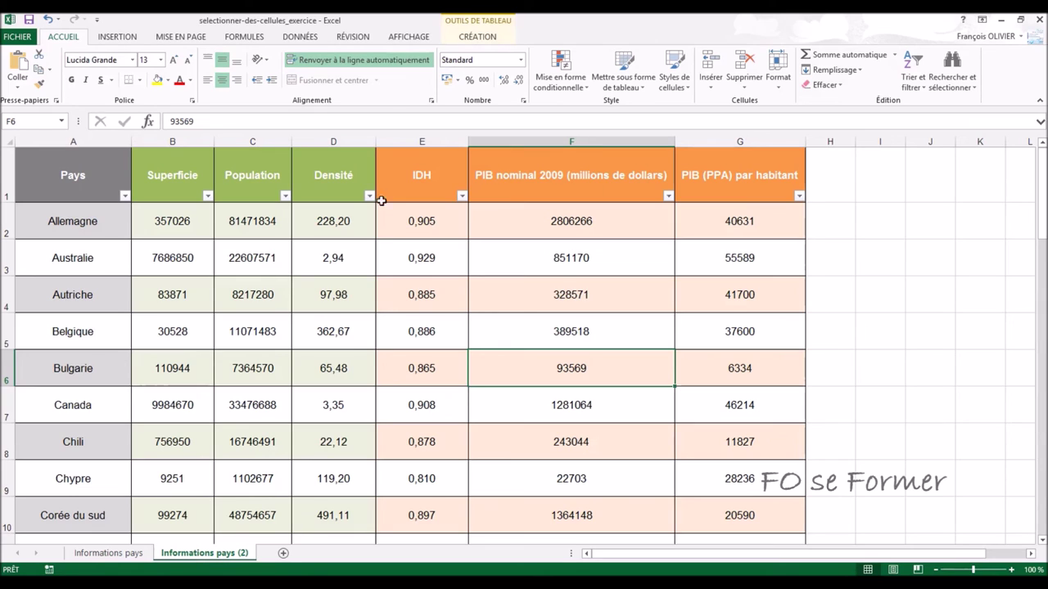
- Pick Autriche's 328571 in column F, compare with the Informations pays sheet, then return to Informations pays (2)
left_click(502, 300)
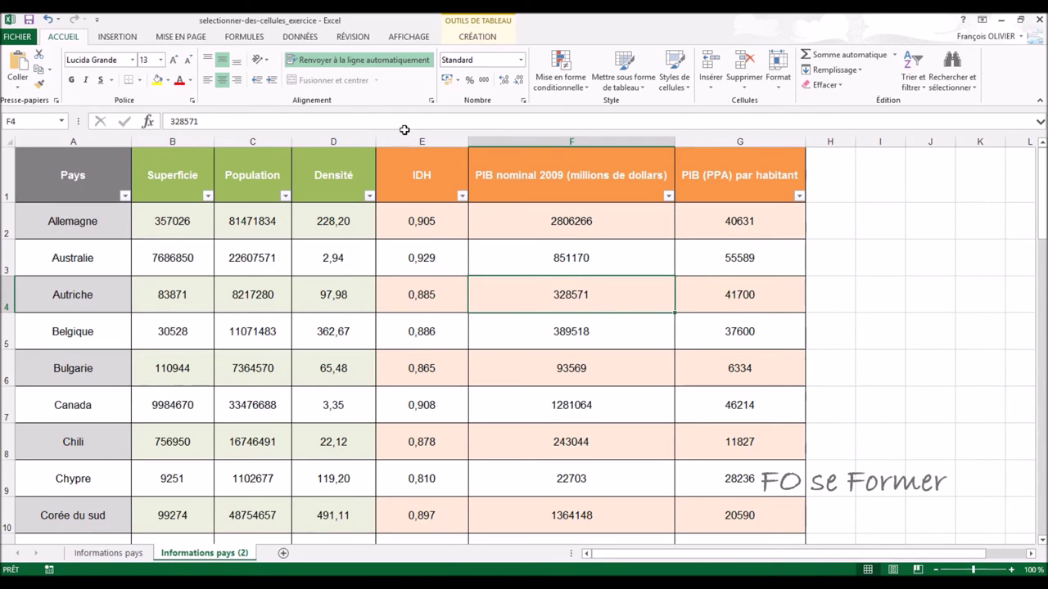
left_click(138, 552)
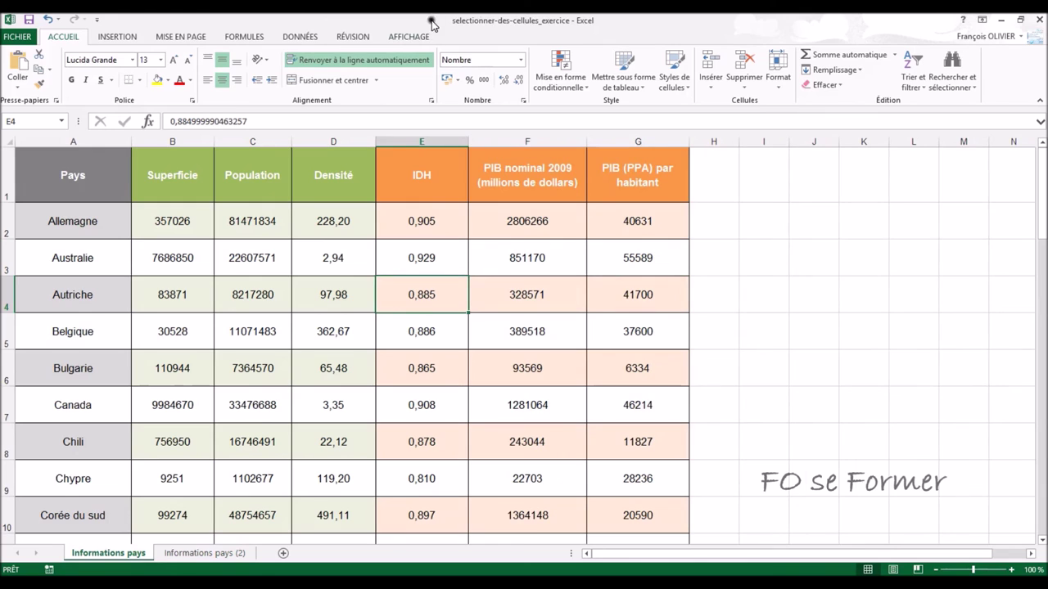
left_click(230, 554)
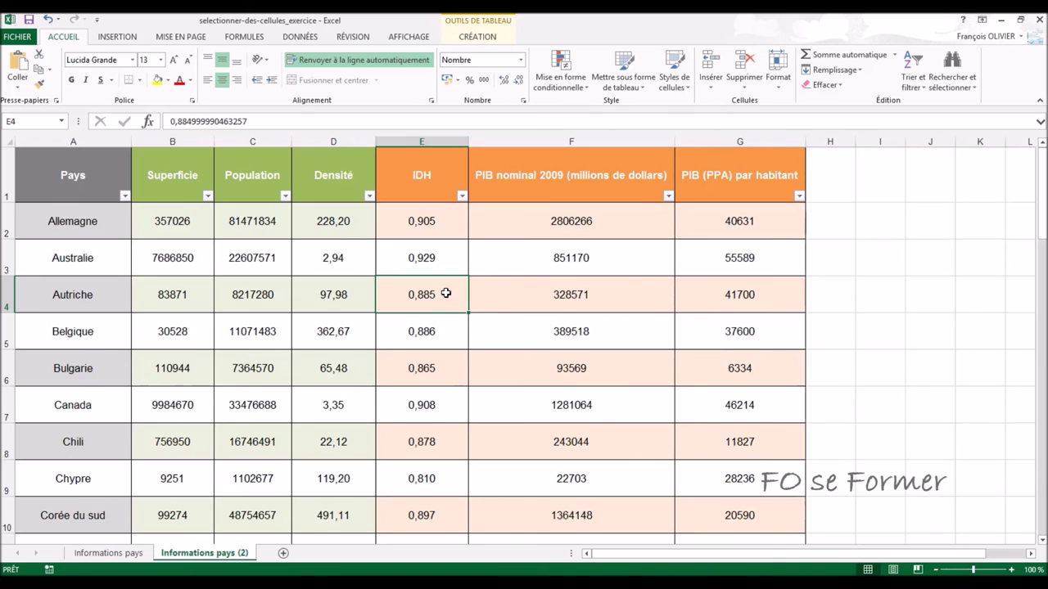
- From cell E4, use Sélectionner > Données de colonne de tableau to select all 41 IDH values
right_click(446, 293)
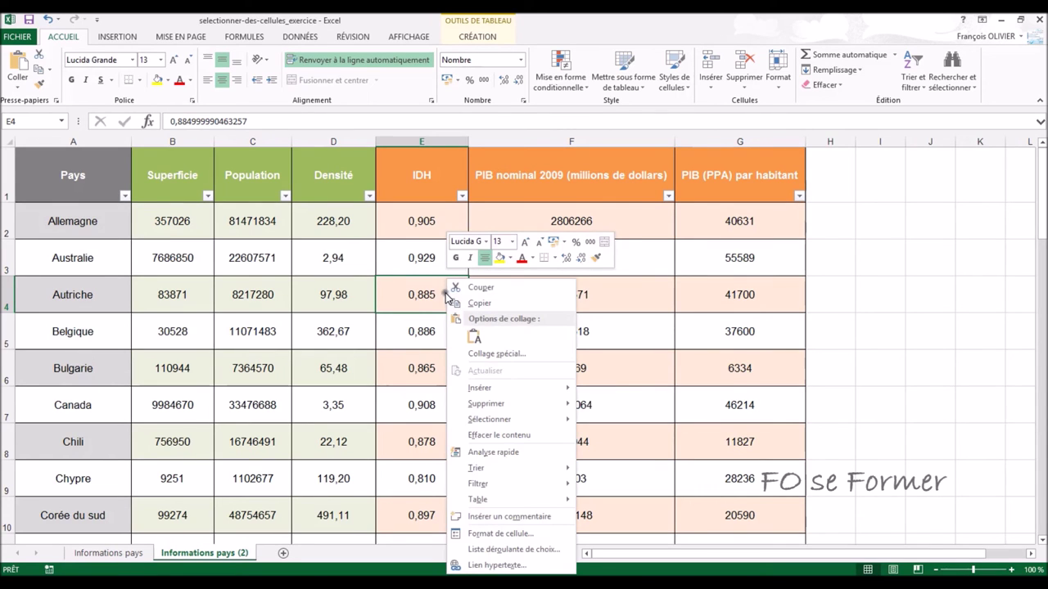
mouse_move(503, 424)
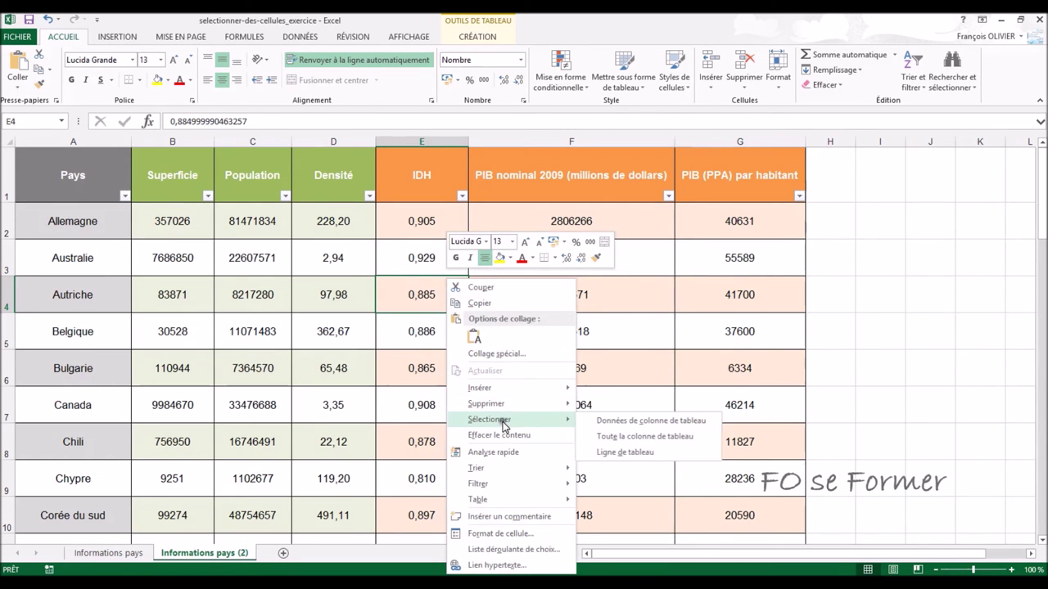
left_click(604, 422)
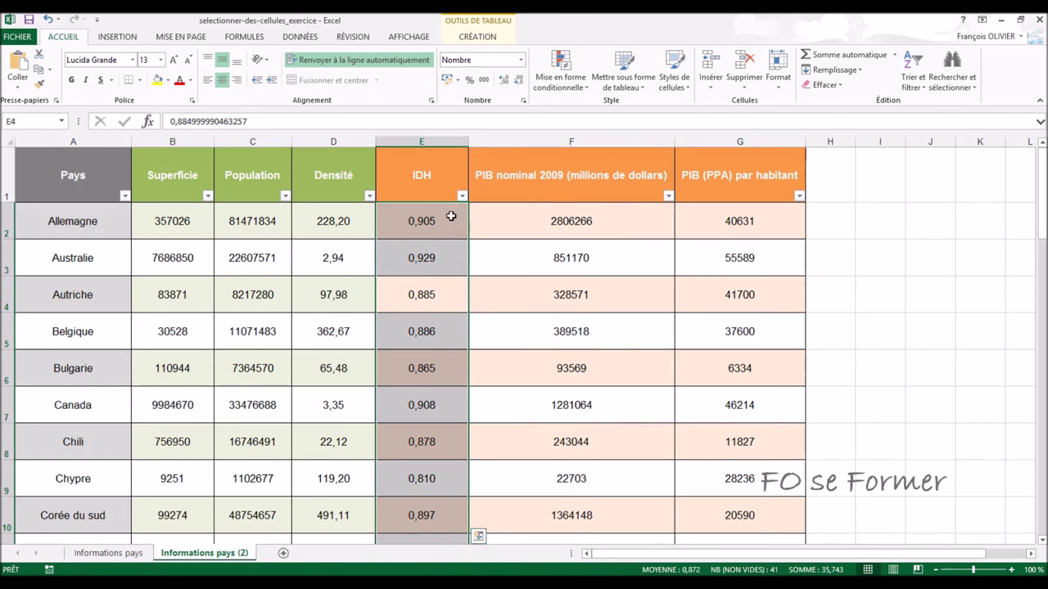
scroll(448, 225, "down", 1)
scroll(448, 241, "down", 3)
scroll(448, 245, "down", 5)
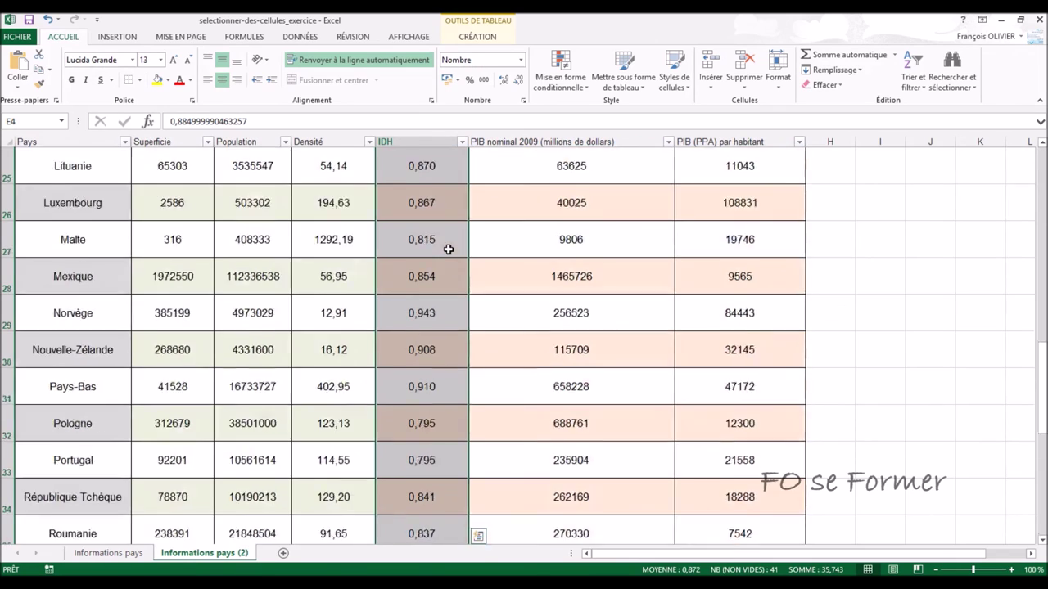
scroll(449, 250, "down", 4)
scroll(448, 252, "down", 1)
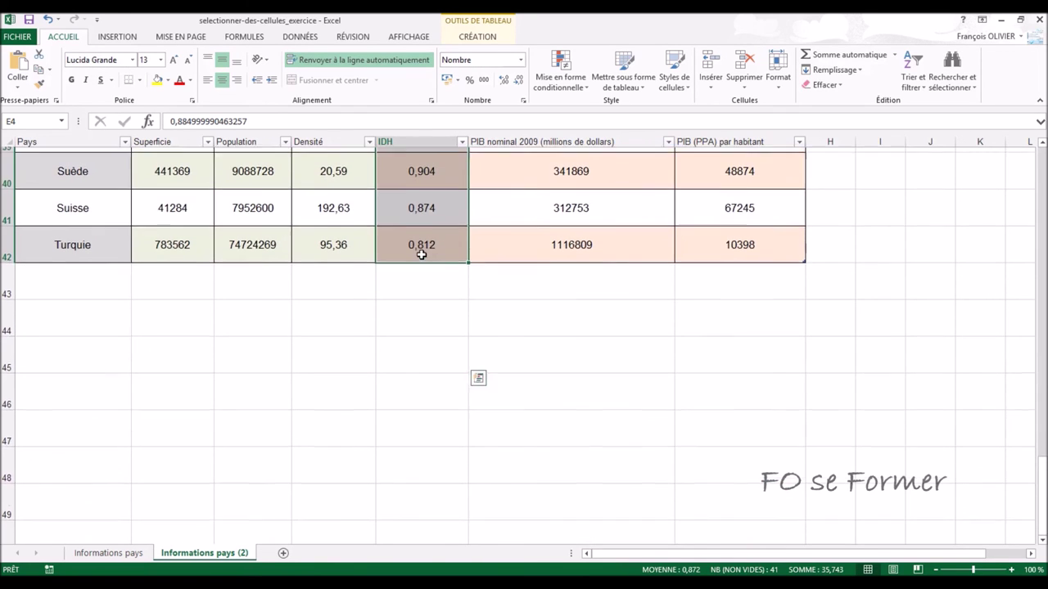
scroll(422, 256, "up", 6)
scroll(422, 256, "up", 3)
scroll(420, 261, "up", 4)
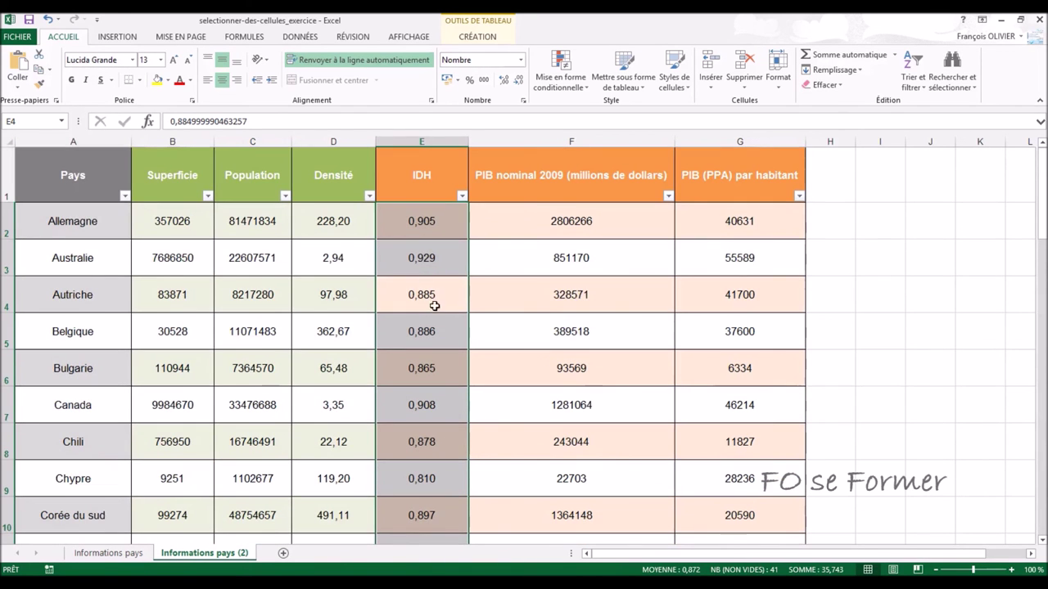
- From cell F5, use Sélectionner > Toute la colonne de tableau to select the PIB nominal 2009 column
left_click(510, 336)
right_click(502, 335)
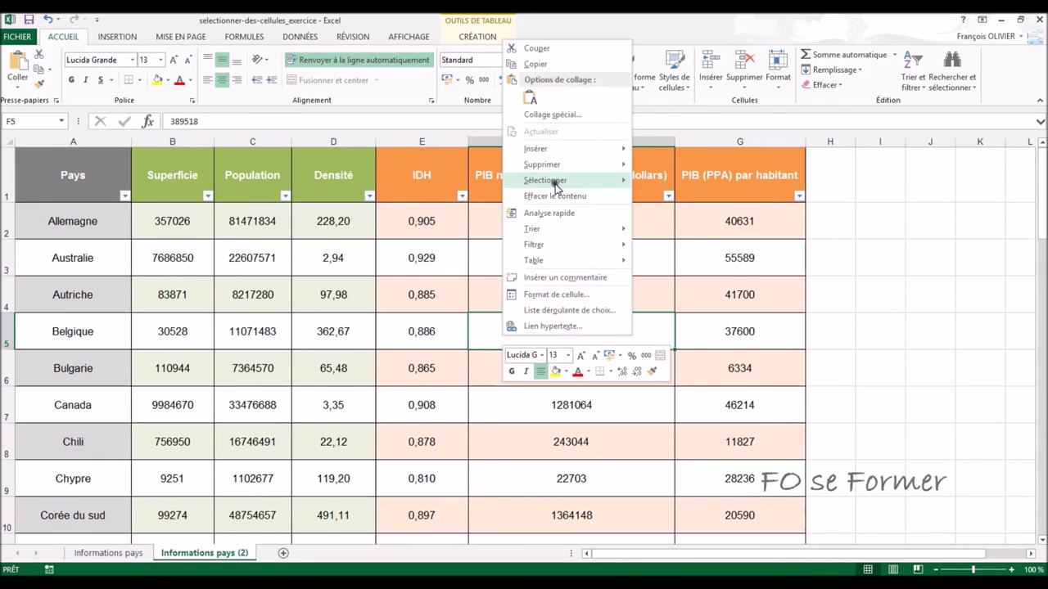
mouse_move(556, 182)
left_click(695, 199)
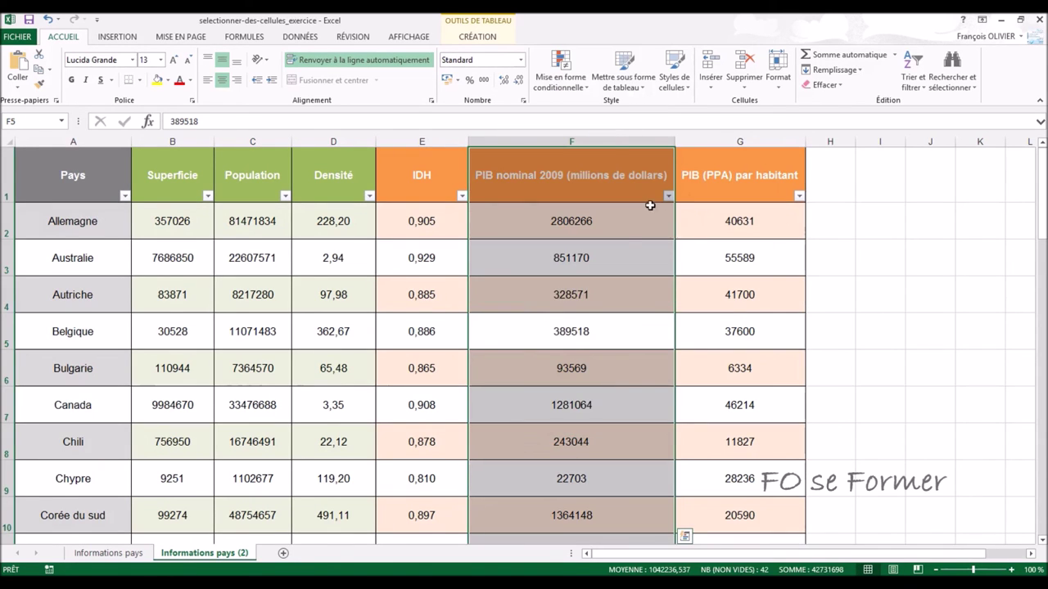
scroll(533, 238, "down", 4)
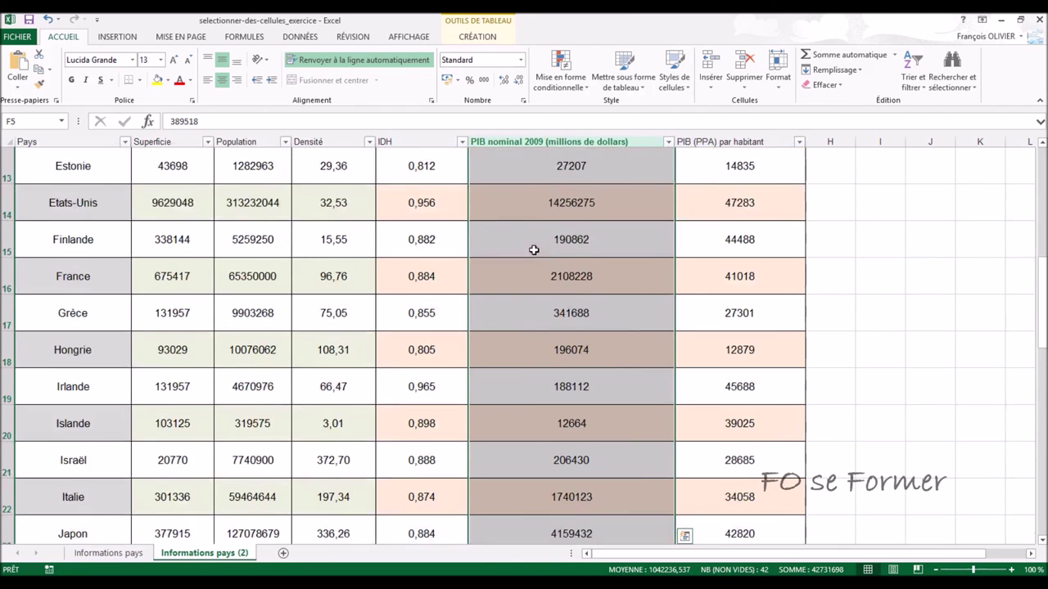
scroll(531, 260, "down", 4)
scroll(531, 262, "down", 5)
scroll(531, 268, "up", 1)
scroll(532, 267, "up", 7)
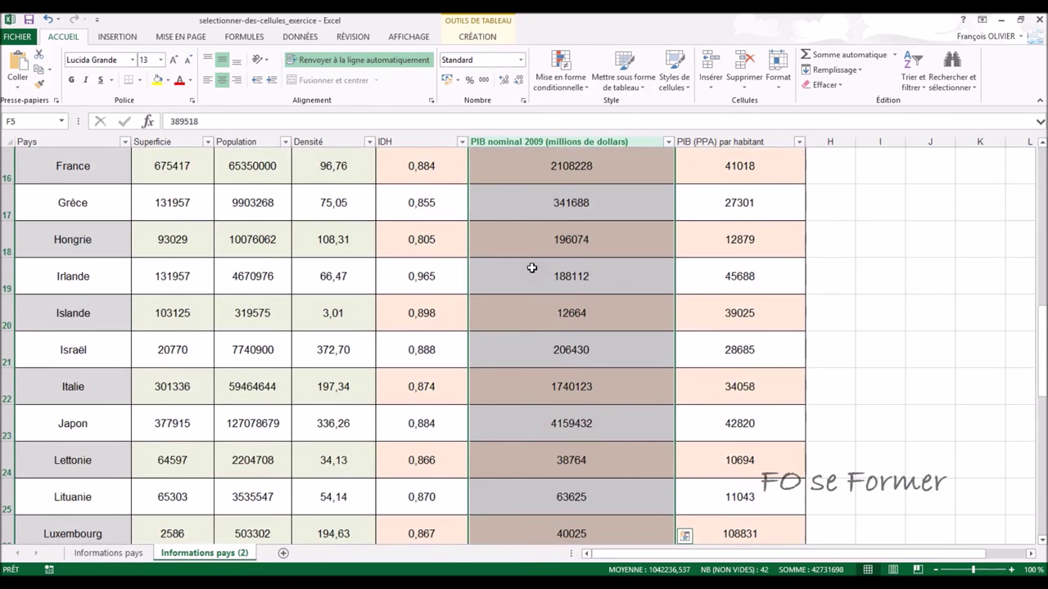
scroll(532, 268, "up", 3)
scroll(532, 268, "up", 2)
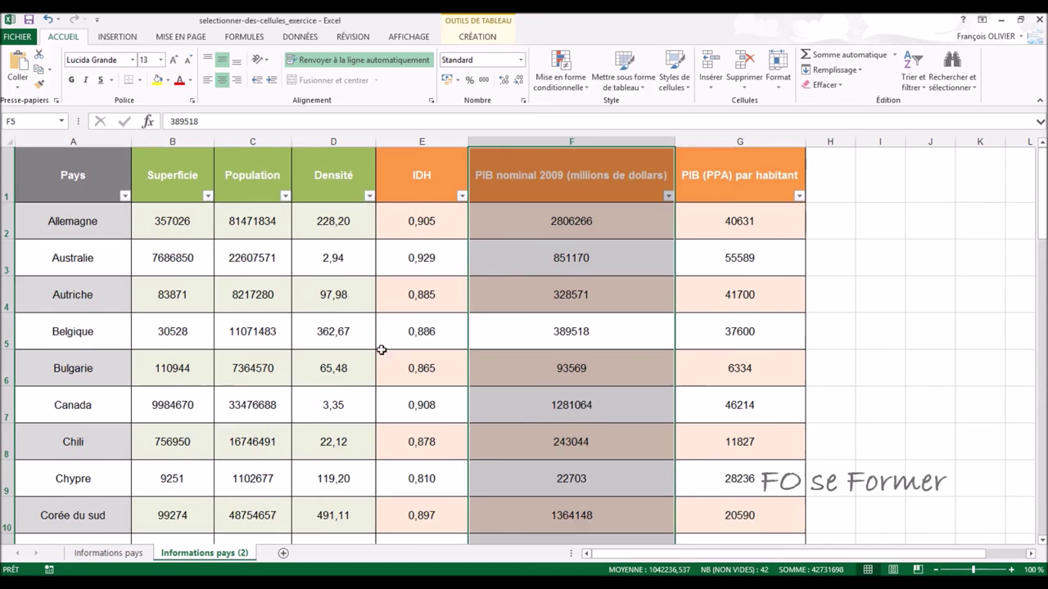
- Select the Autriche table row from cell D4 with Sélectionner > Ligne de tableau, then deselect to cell F6
left_click(347, 300)
right_click(347, 299)
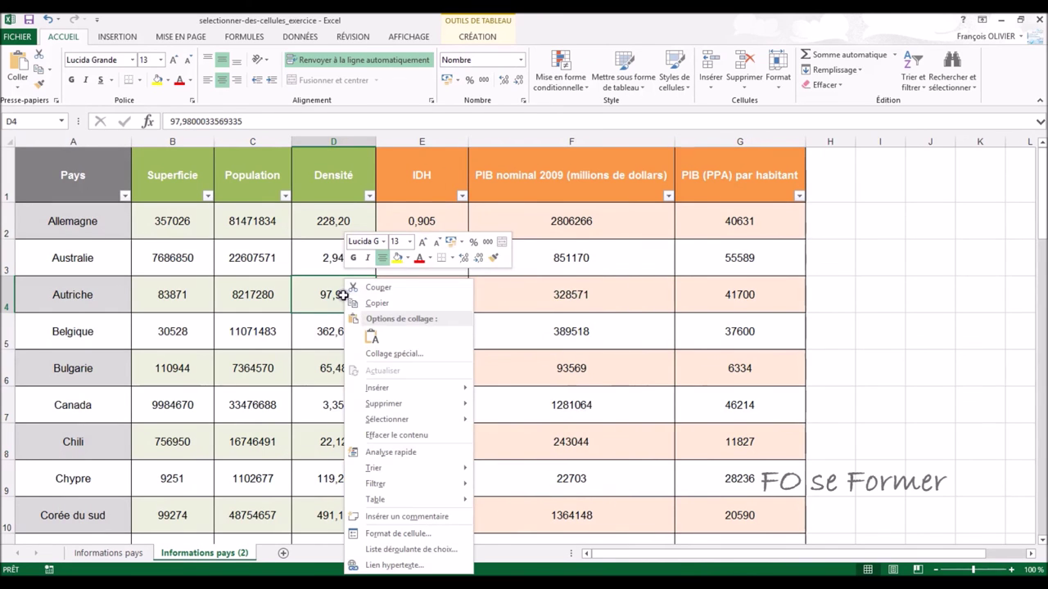
mouse_move(442, 418)
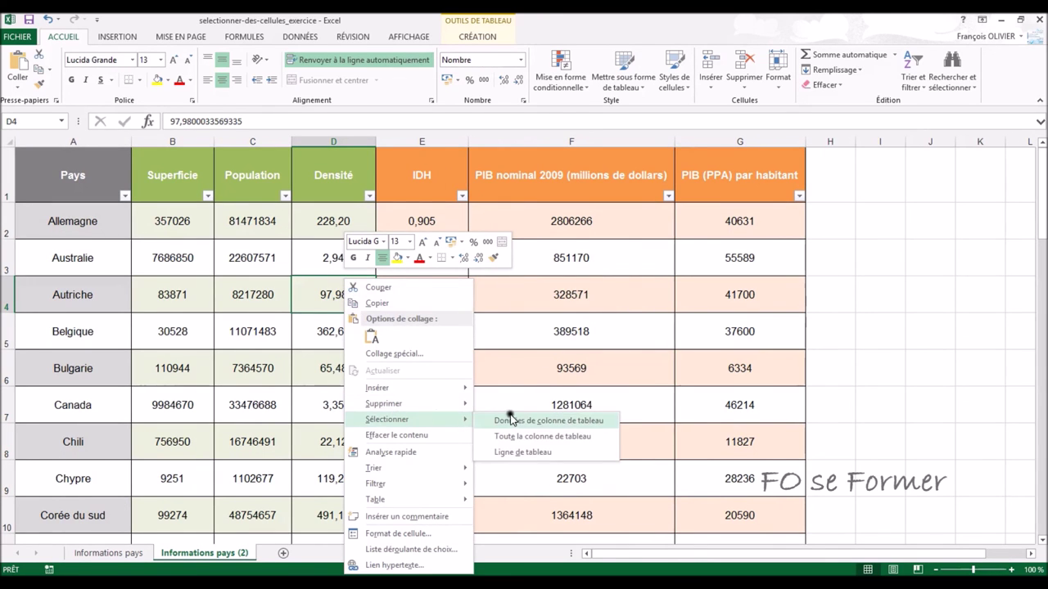
left_click(512, 452)
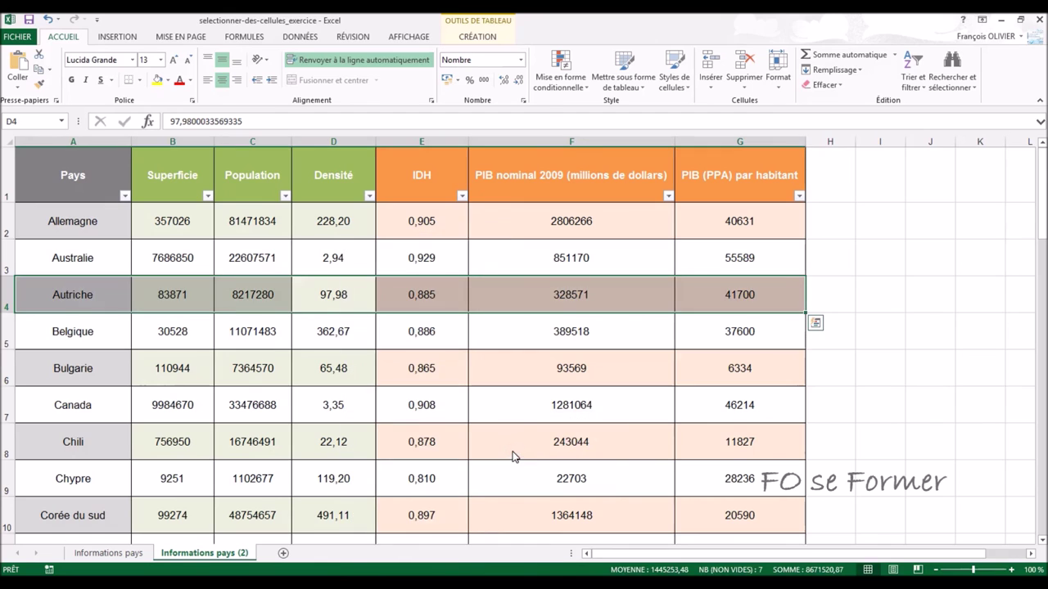
left_click(513, 370)
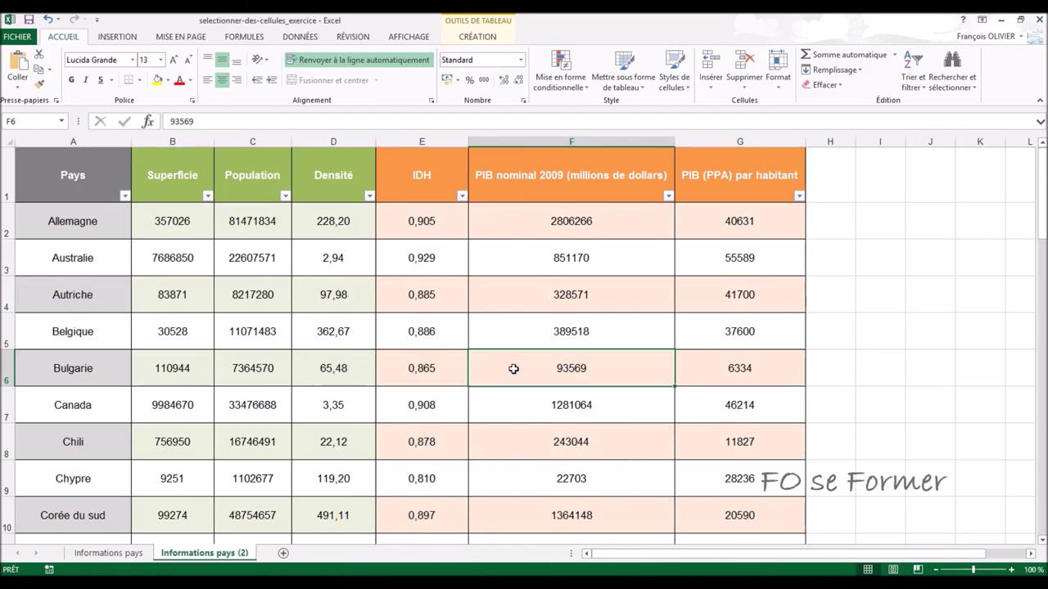